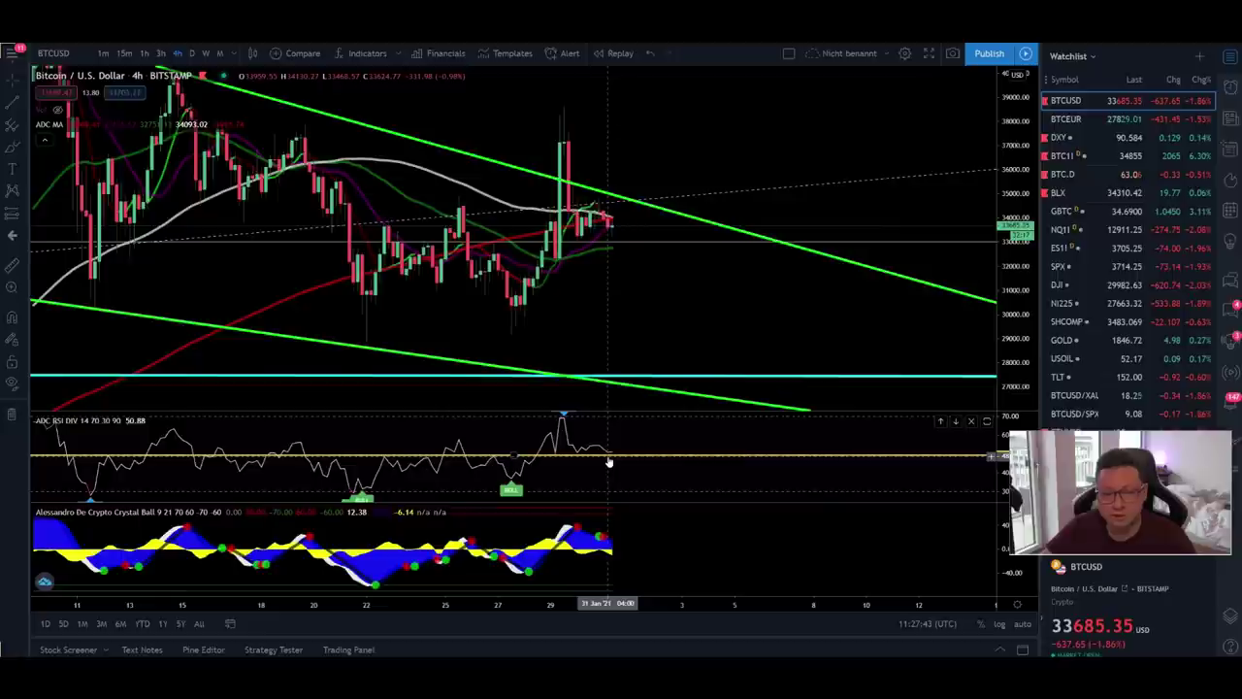
Step: Examine the latest candles and both oscillators on the 4-hour BTCUSD chart
left_click_drag(630, 373, 649, 312)
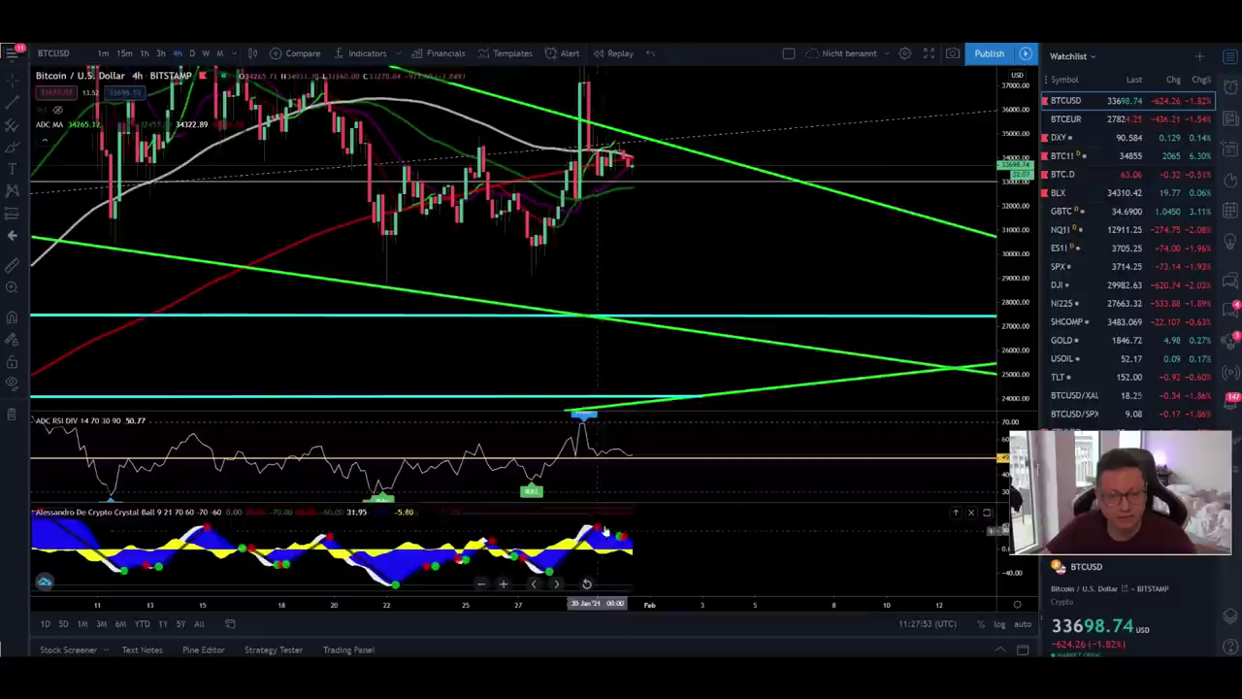
left_click_drag(680, 267, 672, 282)
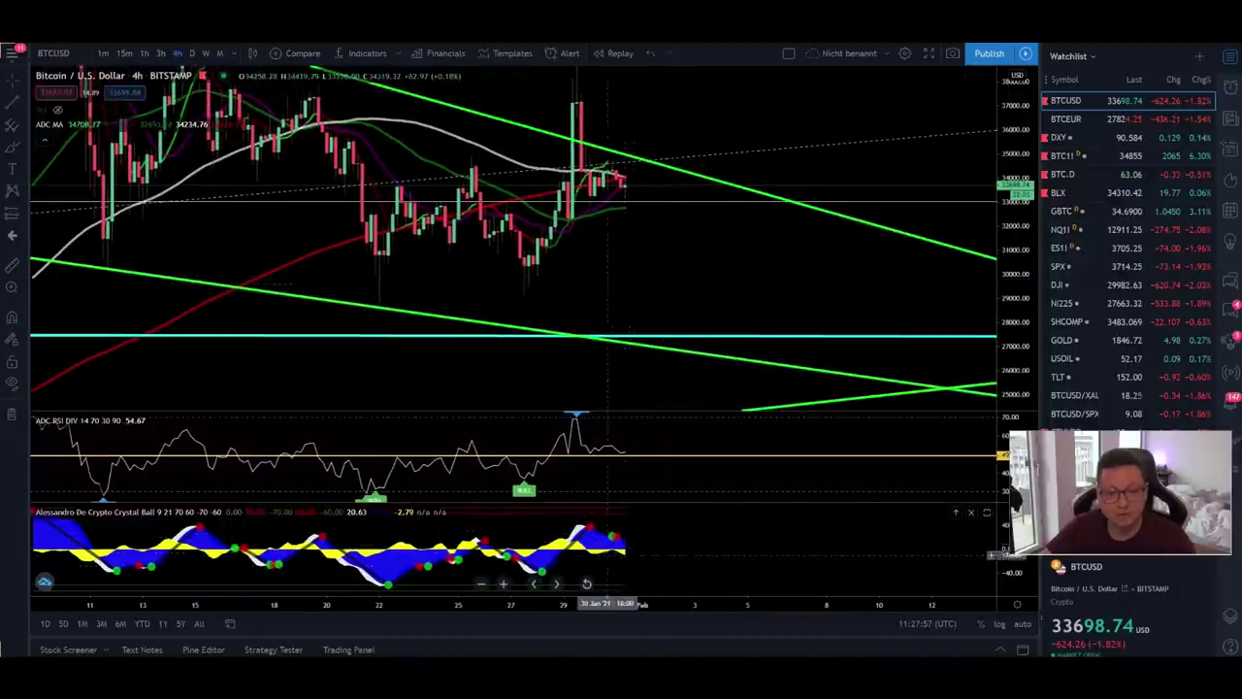
mouse_move(707, 268)
left_mouse_down()
mouse_move(672, 299)
mouse_move(693, 279)
left_mouse_up()
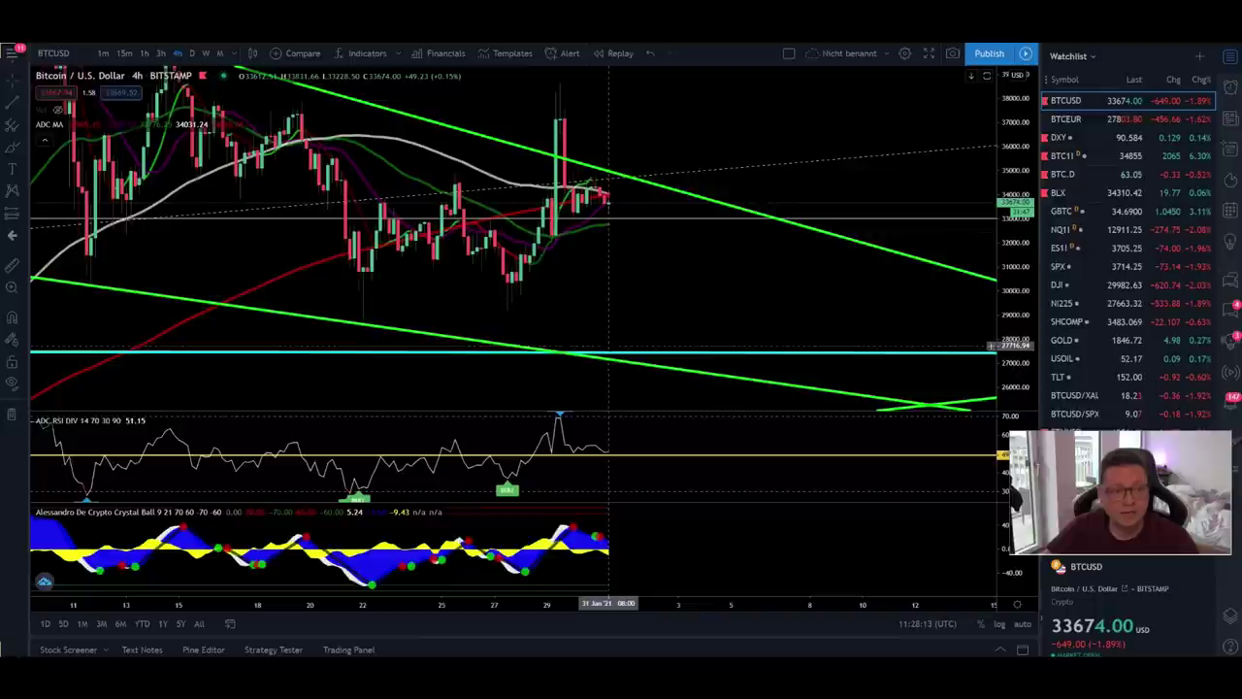
Step: Check the 4-hour BTCUSD chart on Bybit and return to the TradingView chart
key("ctrl+Tab")
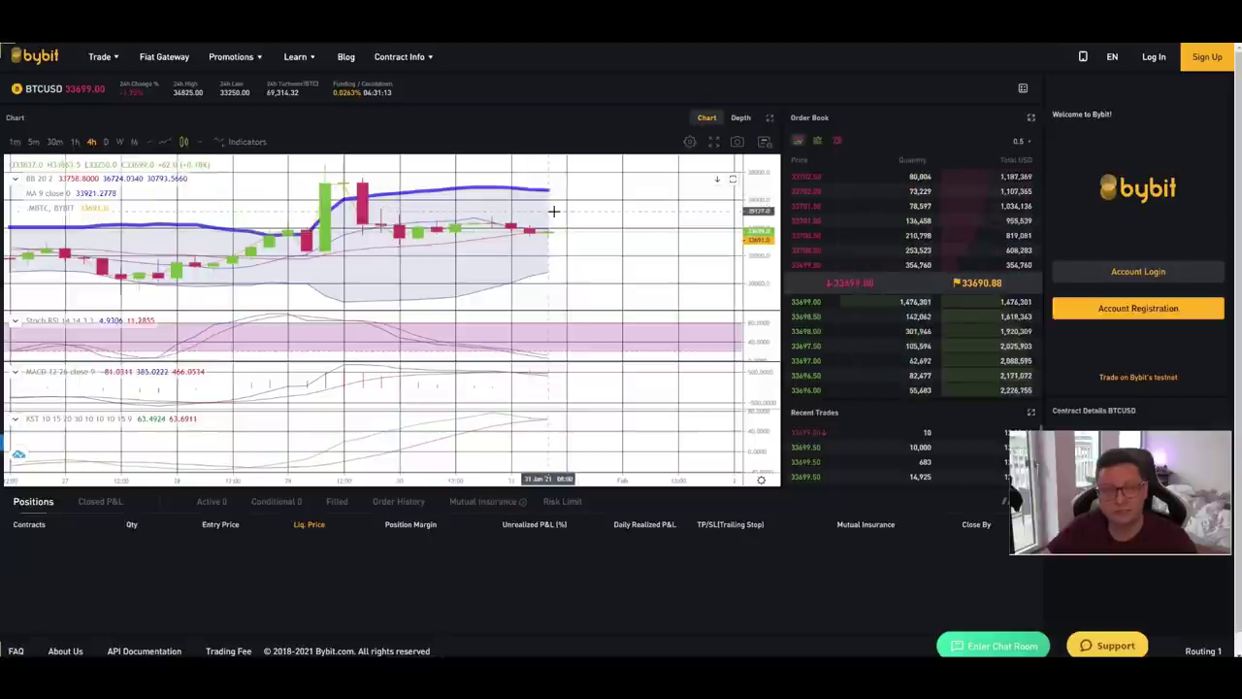
key("alt+Tab")
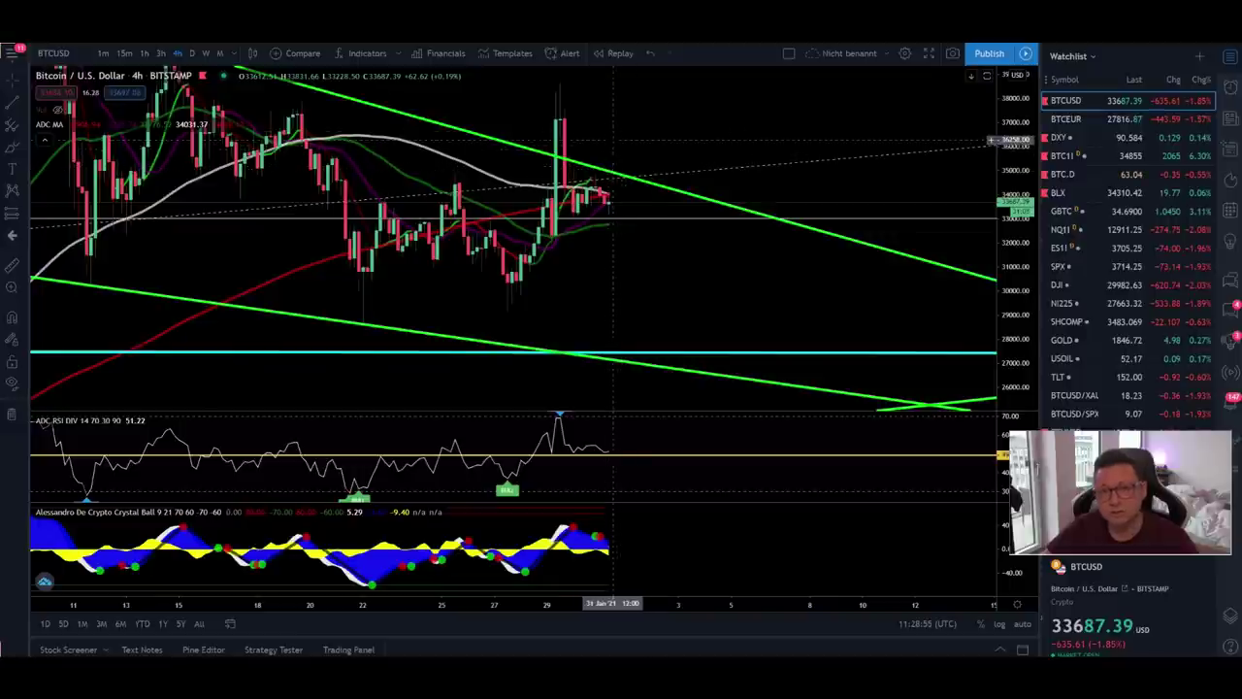
Step: Examine the falling green trendline on the 4-hour BTCUSD chart from the January high to the latest candles
left_click_drag(612, 140, 587, 291)
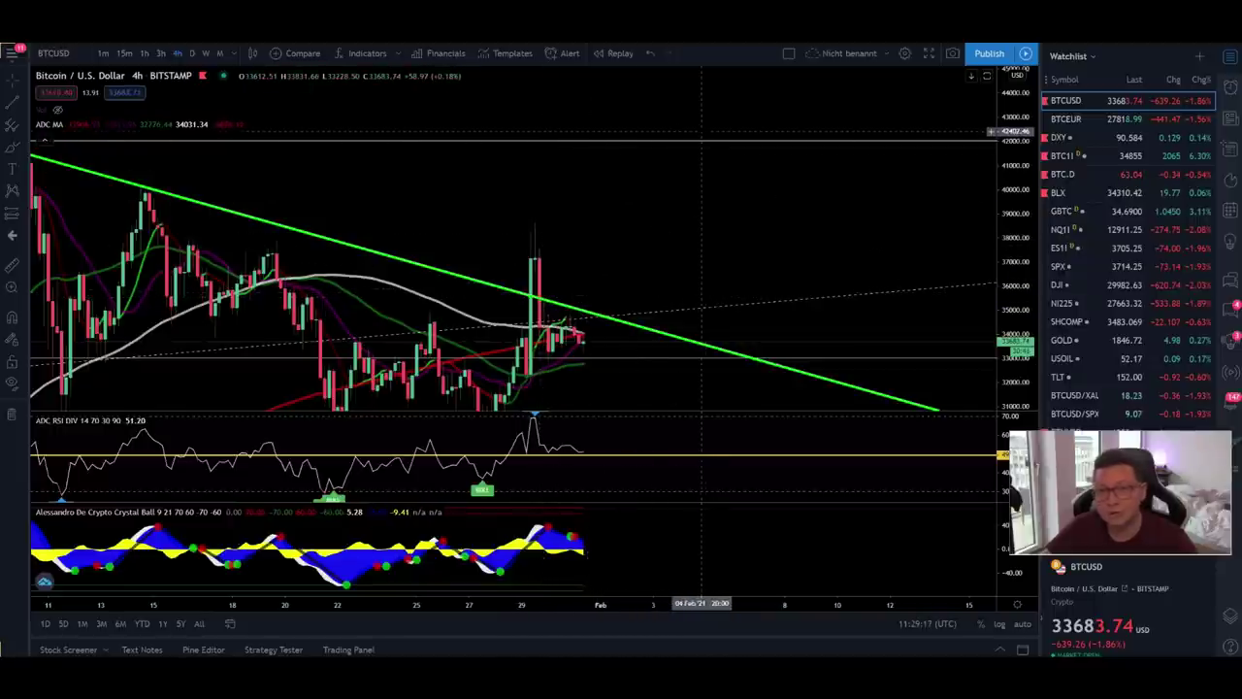
scroll(576, 188, "left", 5)
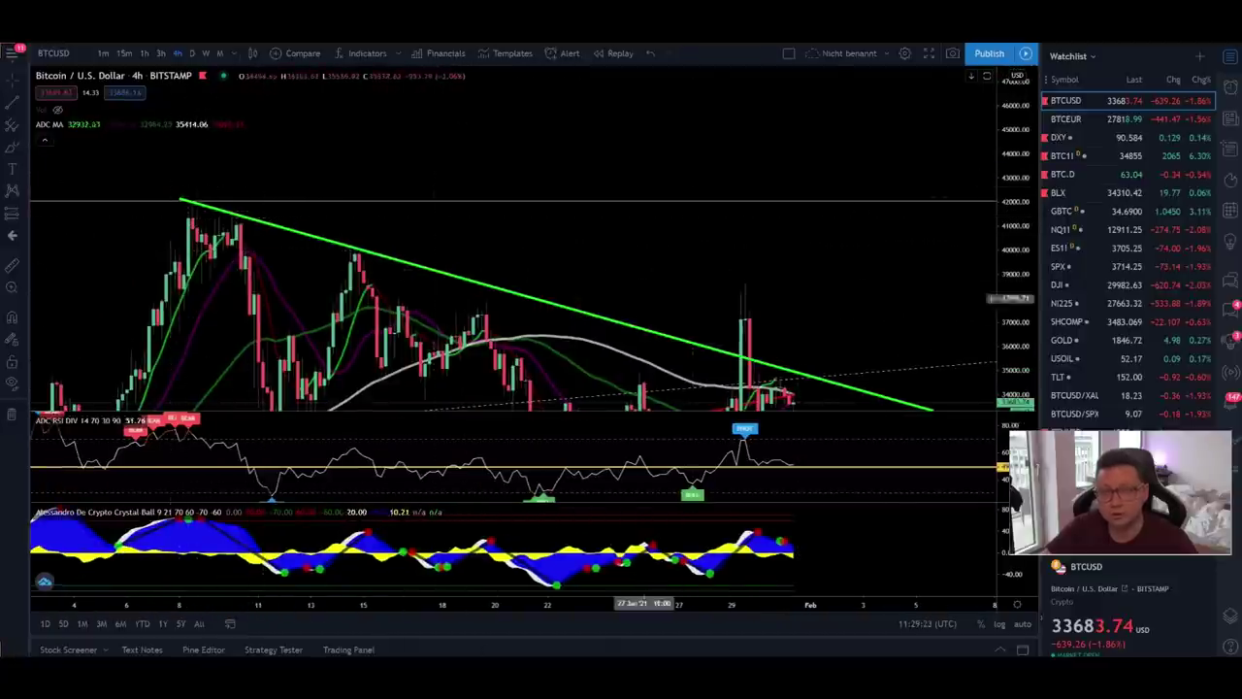
left_click_drag(754, 369, 644, 228)
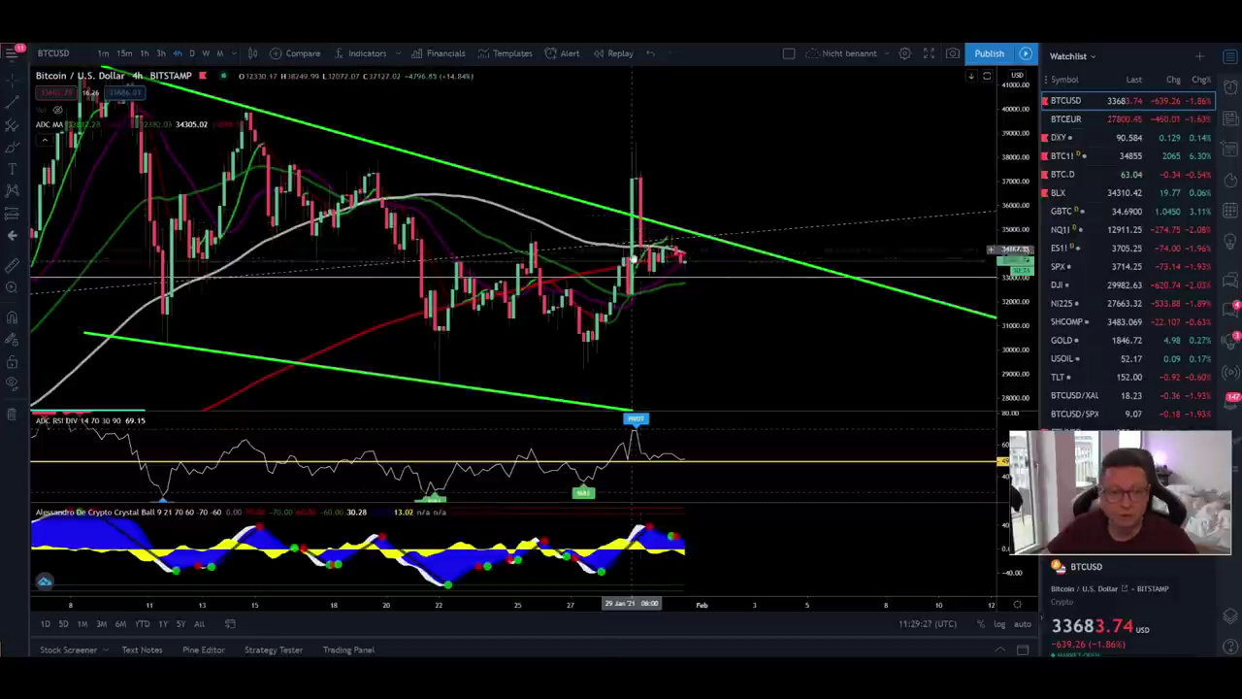
left_click_drag(712, 292, 666, 209)
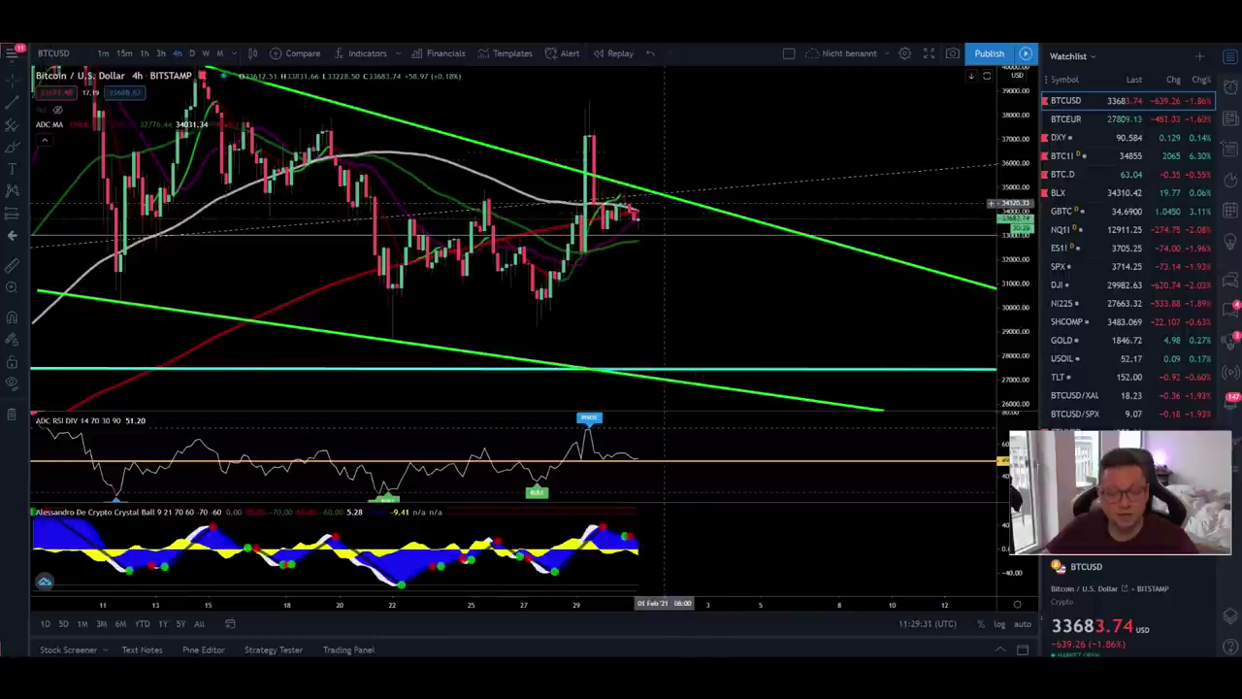
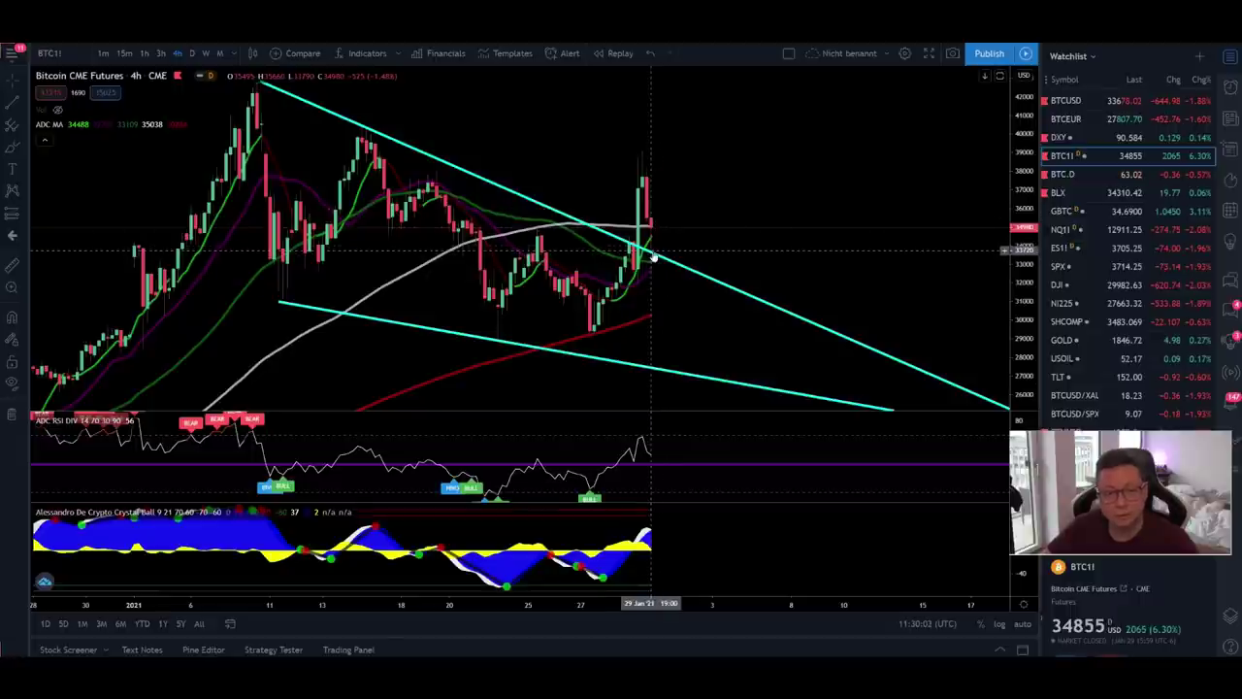
Step: Compare the 4-hour Bitcoin CME Futures chart (BTC1!) with the BTCUSD chart
scroll(679, 281, "up", 3)
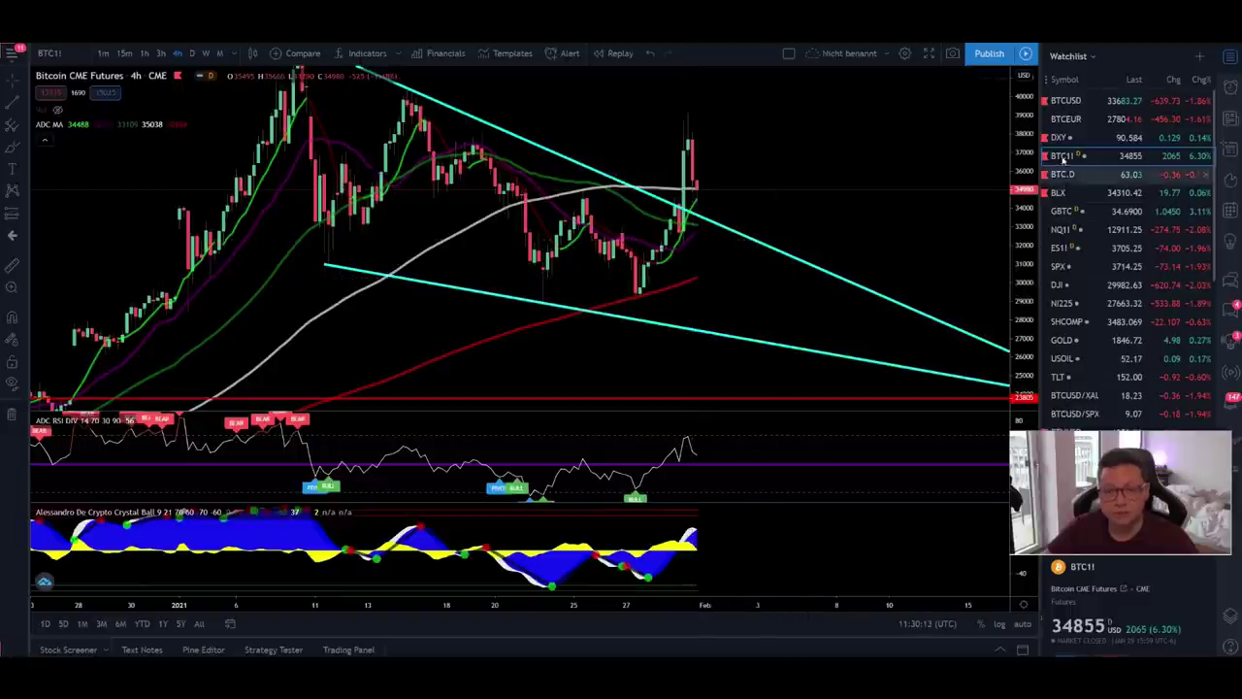
left_click(1082, 101)
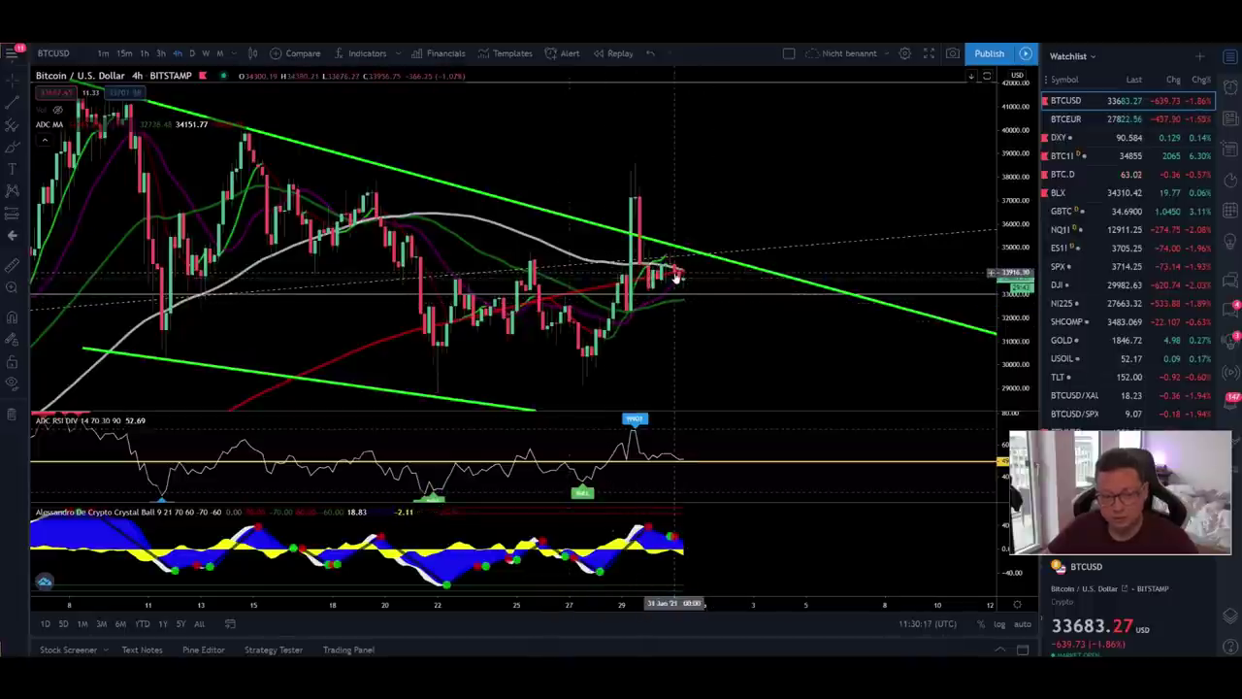
left_click(1107, 155)
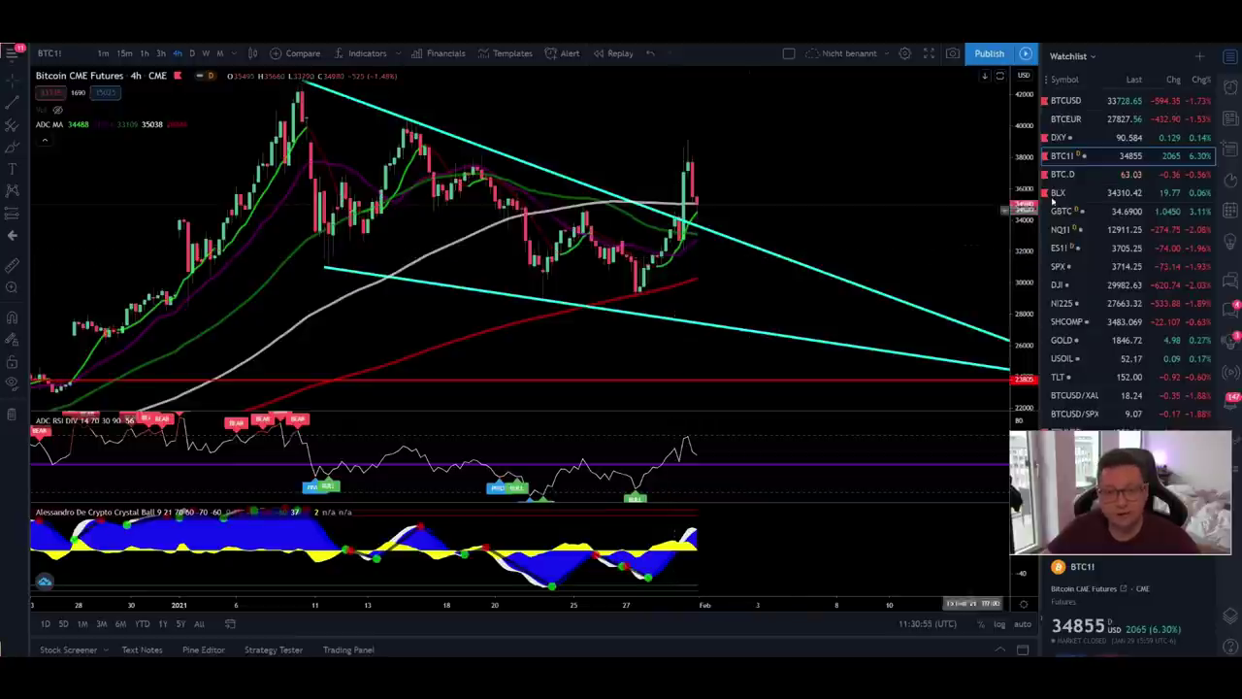
Step: Show BTCUSD on the daily timeframe with the candles since mid-December enlarged
key("Up")
key("Up")
key("Up")
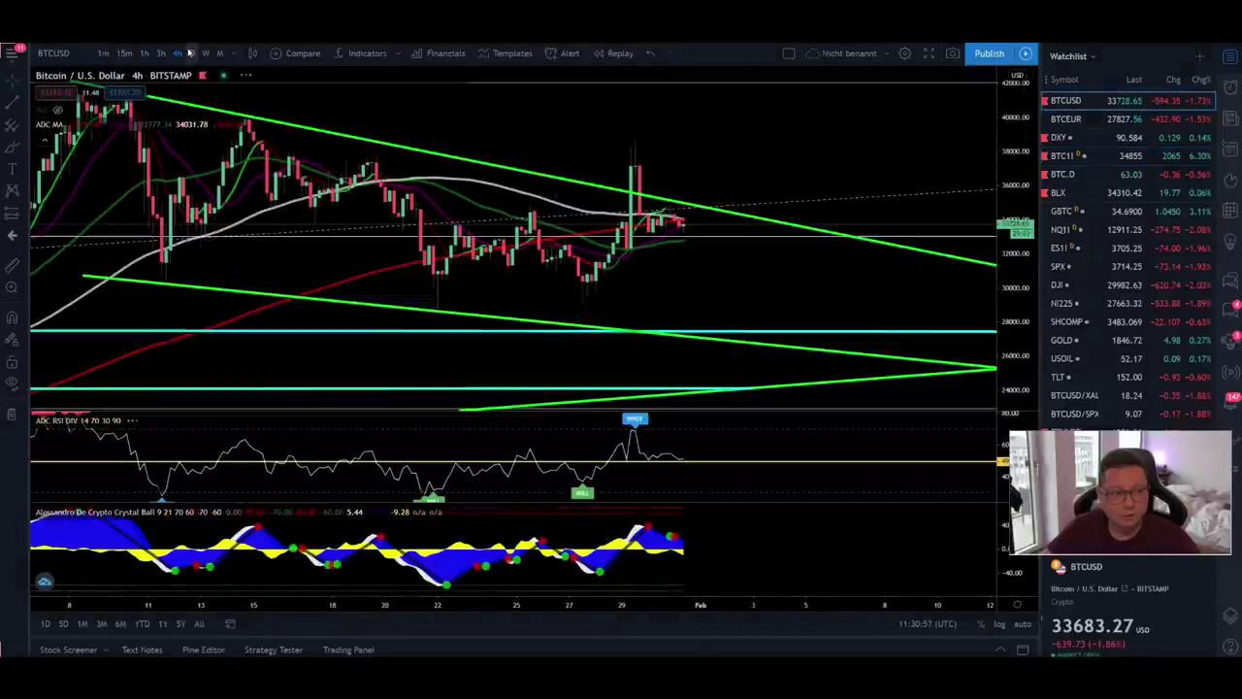
left_click(192, 52)
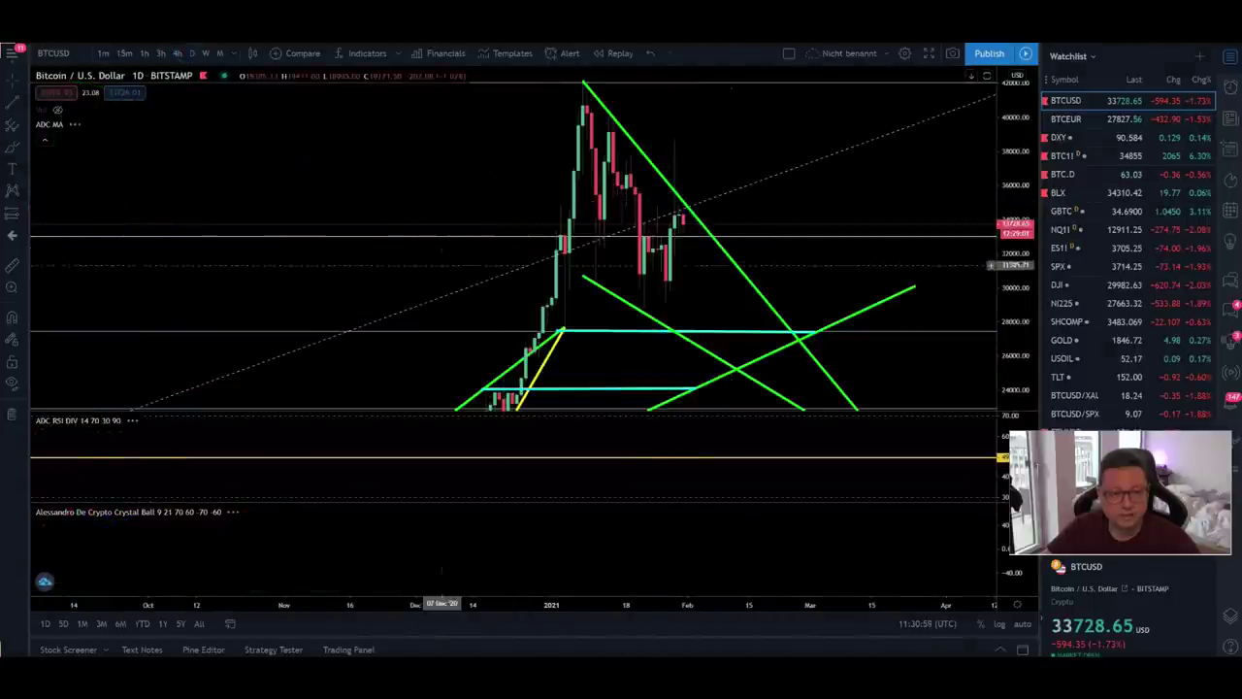
scroll(513, 274, "up", 3)
scroll(513, 274, "right", 10)
scroll(495, 232, "left", 5)
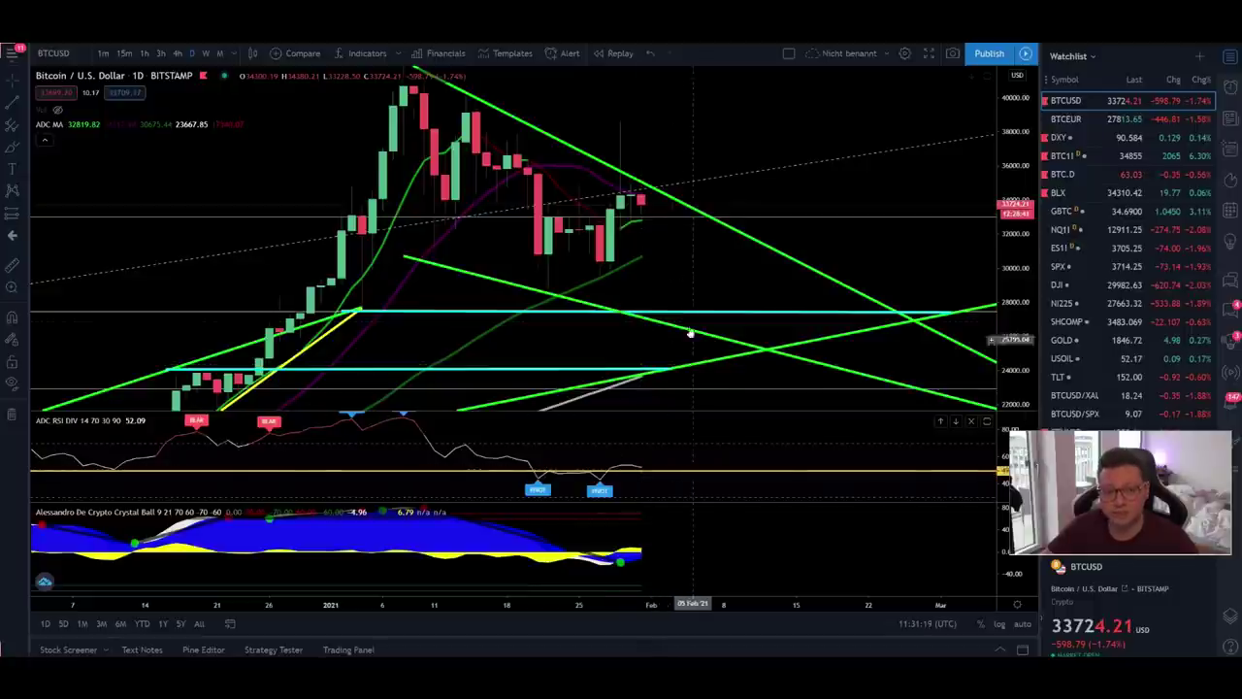
Step: Examine the trendlines, horizontal support levels and moving averages on the daily BTCUSD chart
left_click_drag(688, 333, 733, 349)
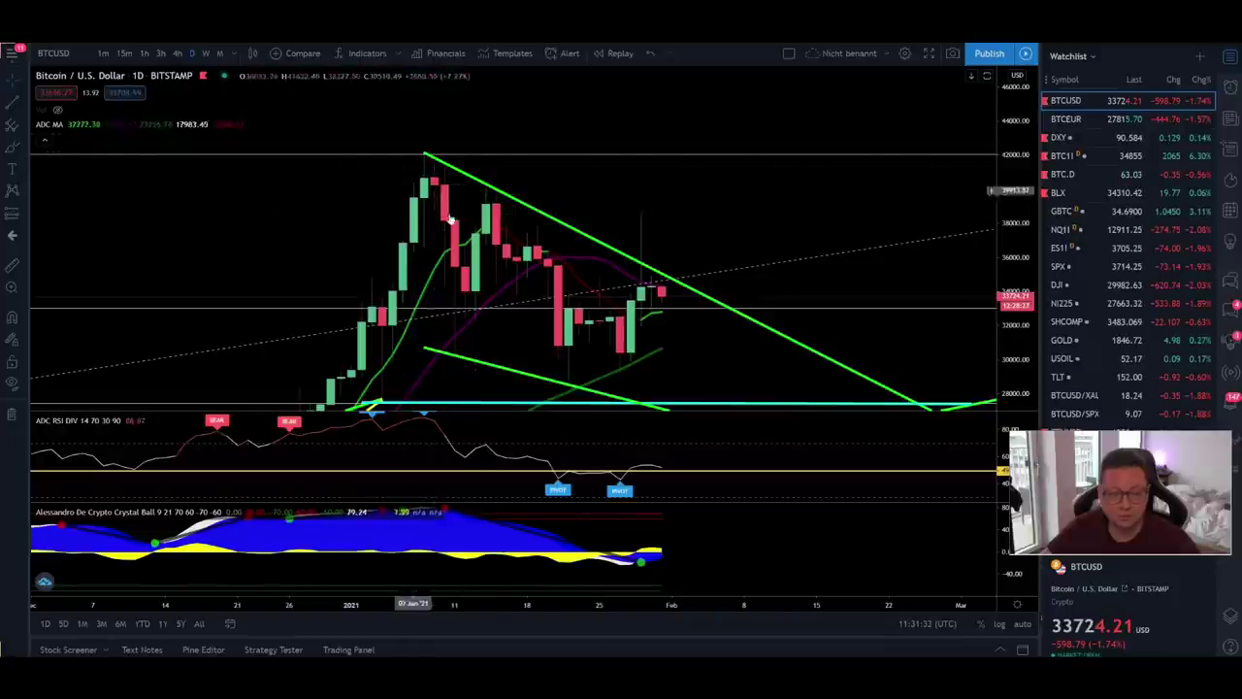
left_click_drag(713, 180, 671, 264)
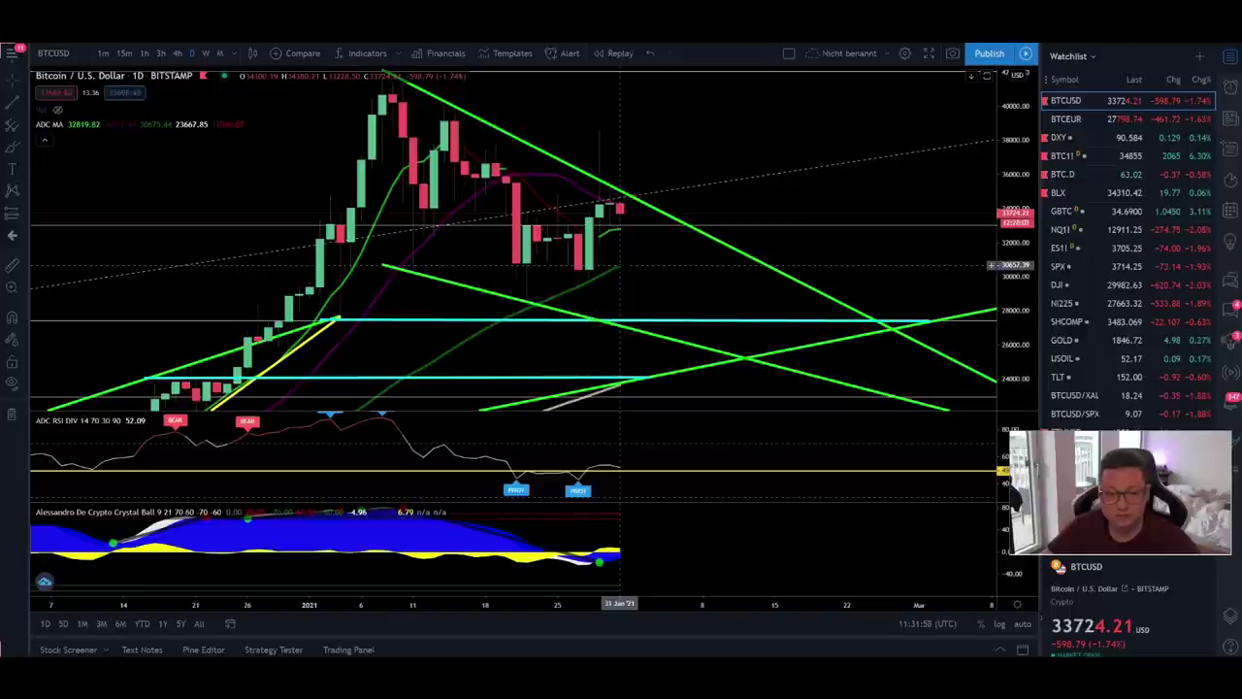
left_click_drag(620, 264, 616, 179)
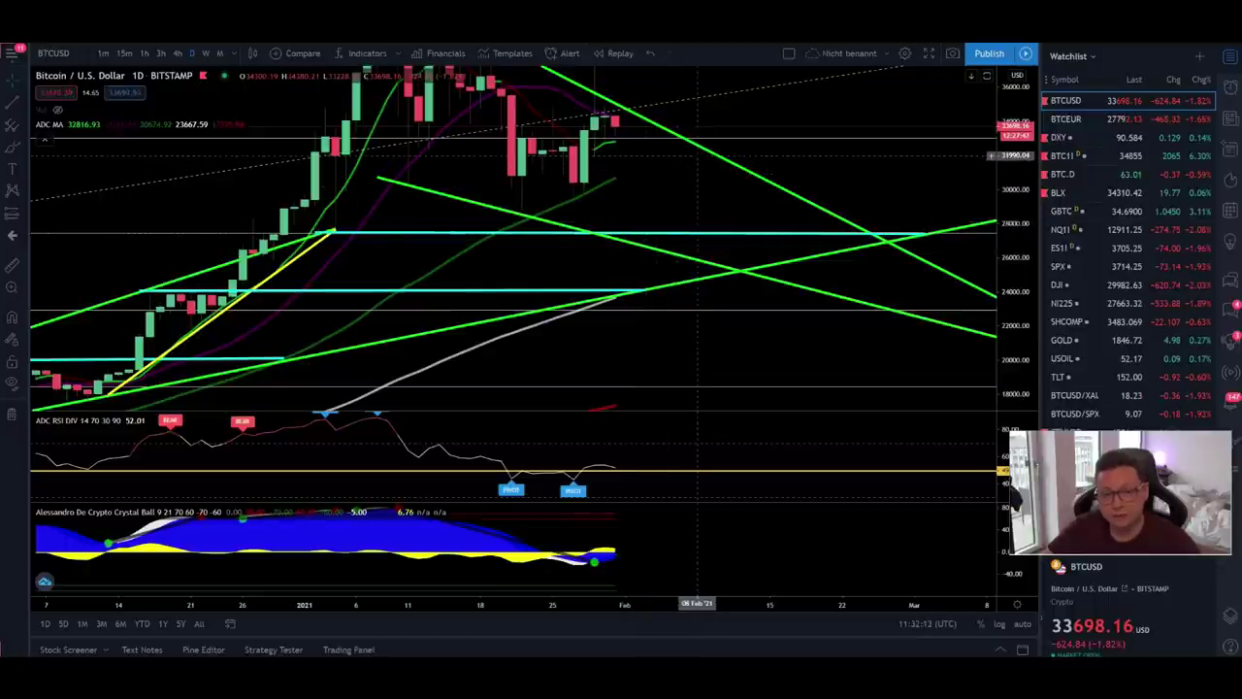
left_click_drag(657, 206, 675, 138)
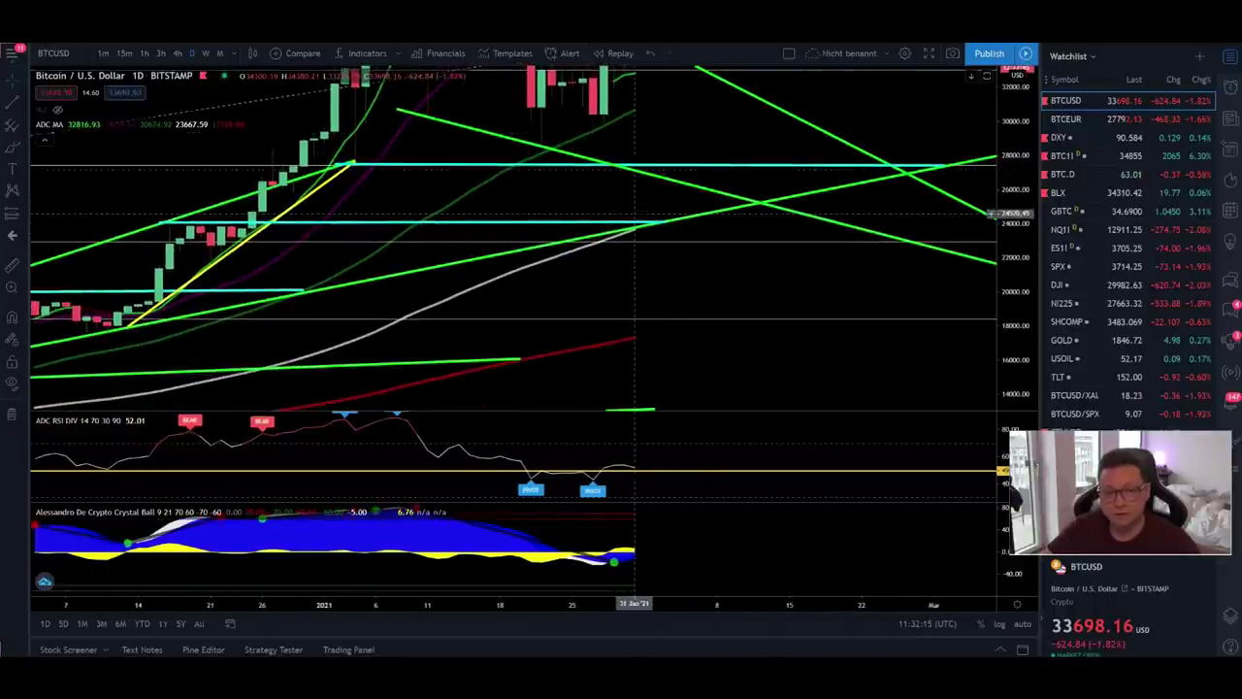
scroll(636, 216, "down", 5)
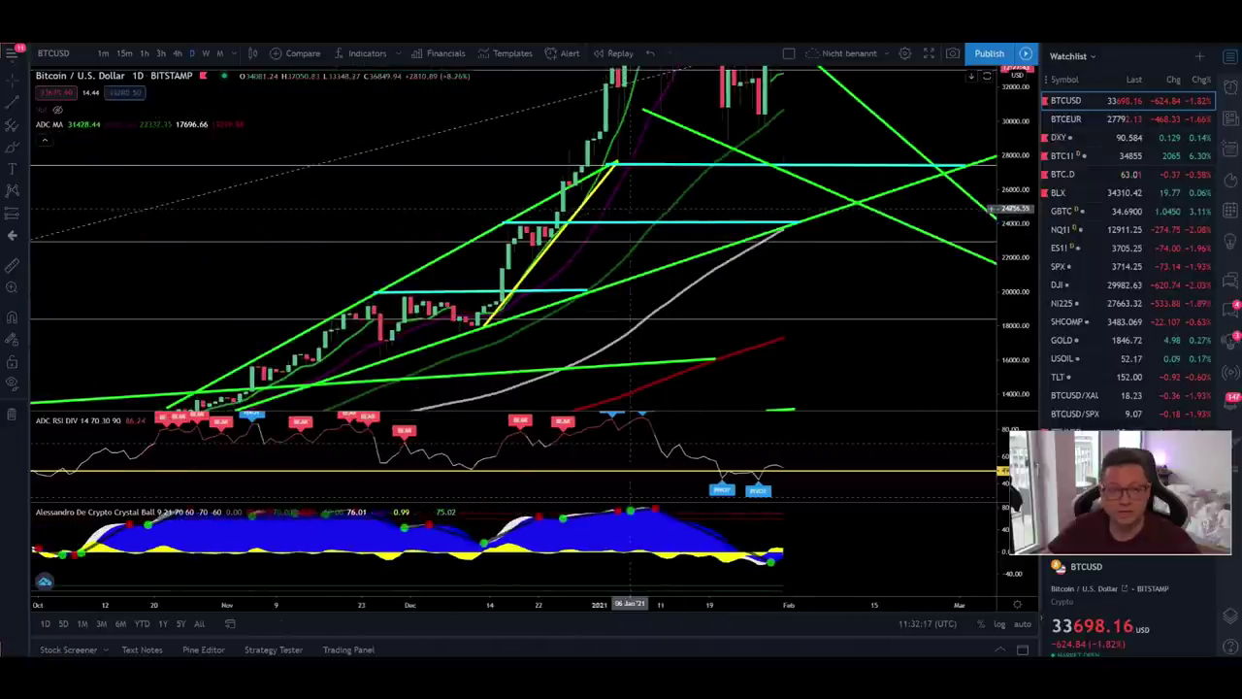
left_click_drag(802, 285, 754, 258)
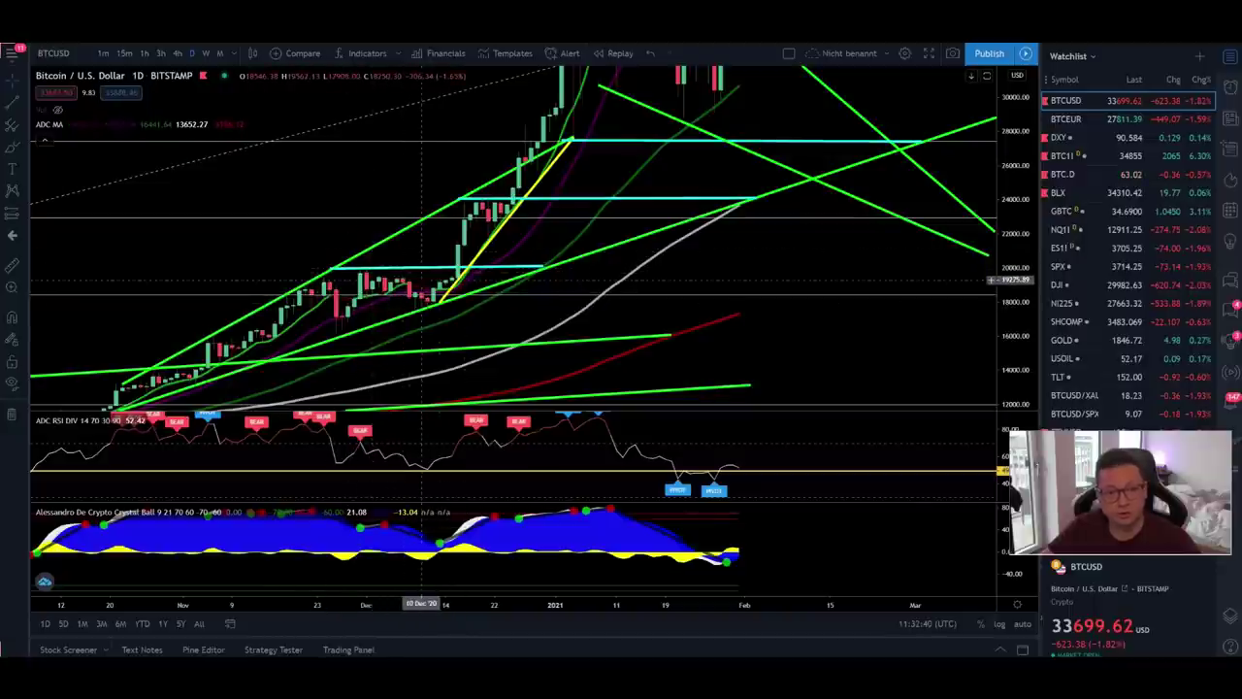
left_click_drag(810, 281, 625, 161)
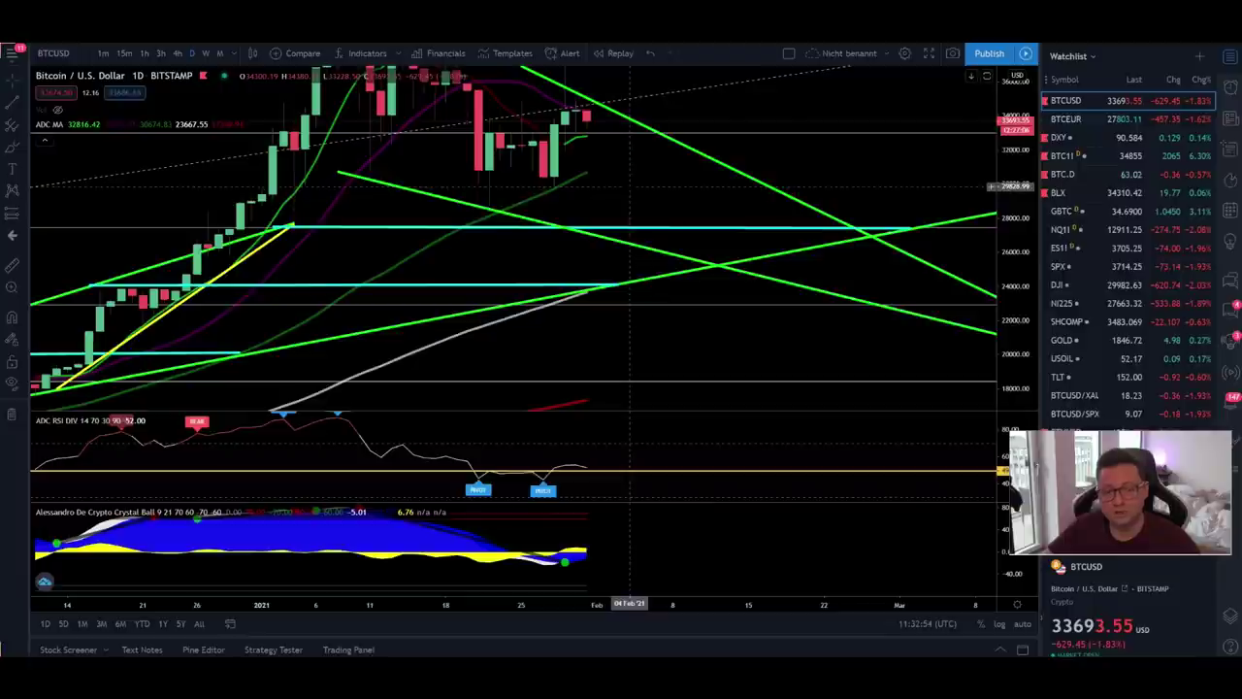
left_click_drag(631, 186, 635, 230)
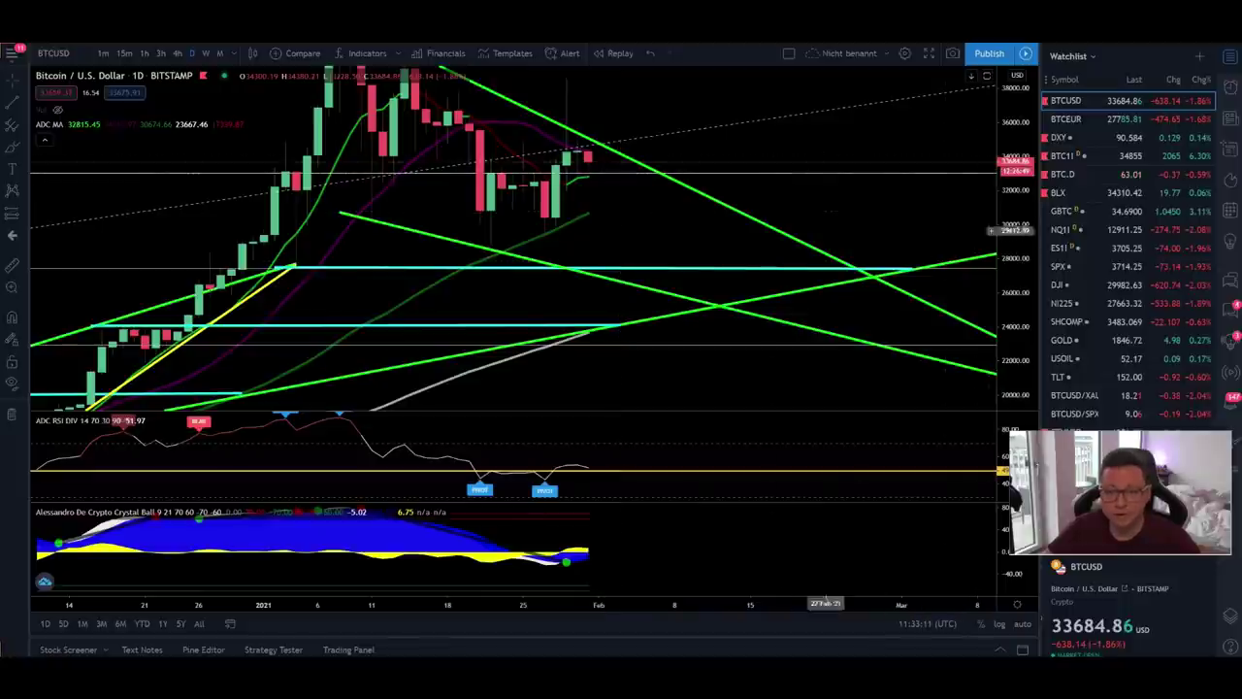
Step: Open the daily Bitcoin CME Futures chart (BTC1!) and examine its falling wedge around the latest candle
left_click(1103, 156)
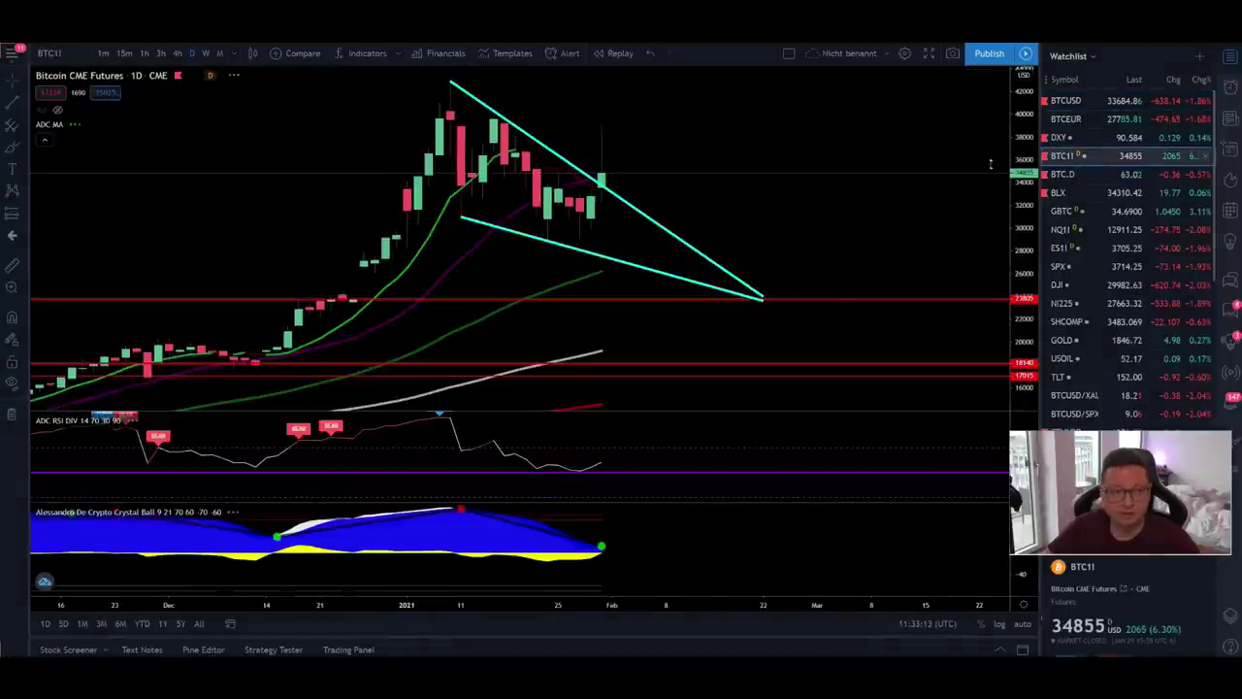
scroll(424, 258, "up", 5)
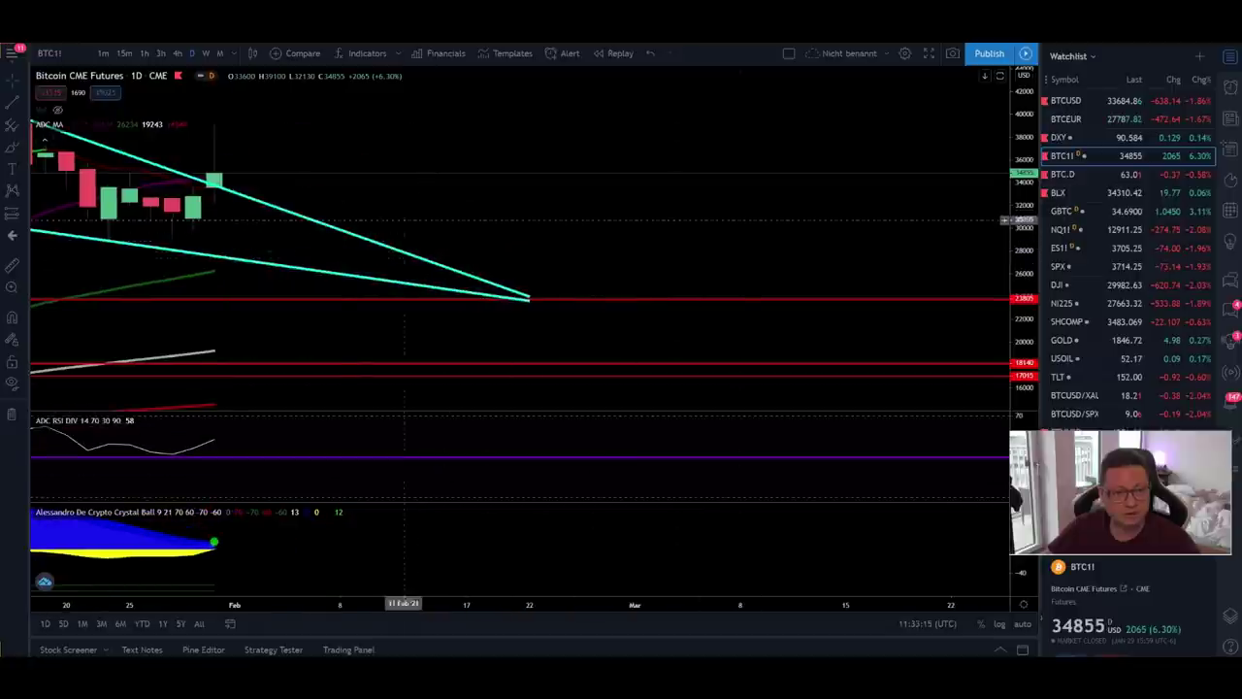
left_click_drag(339, 243, 789, 202)
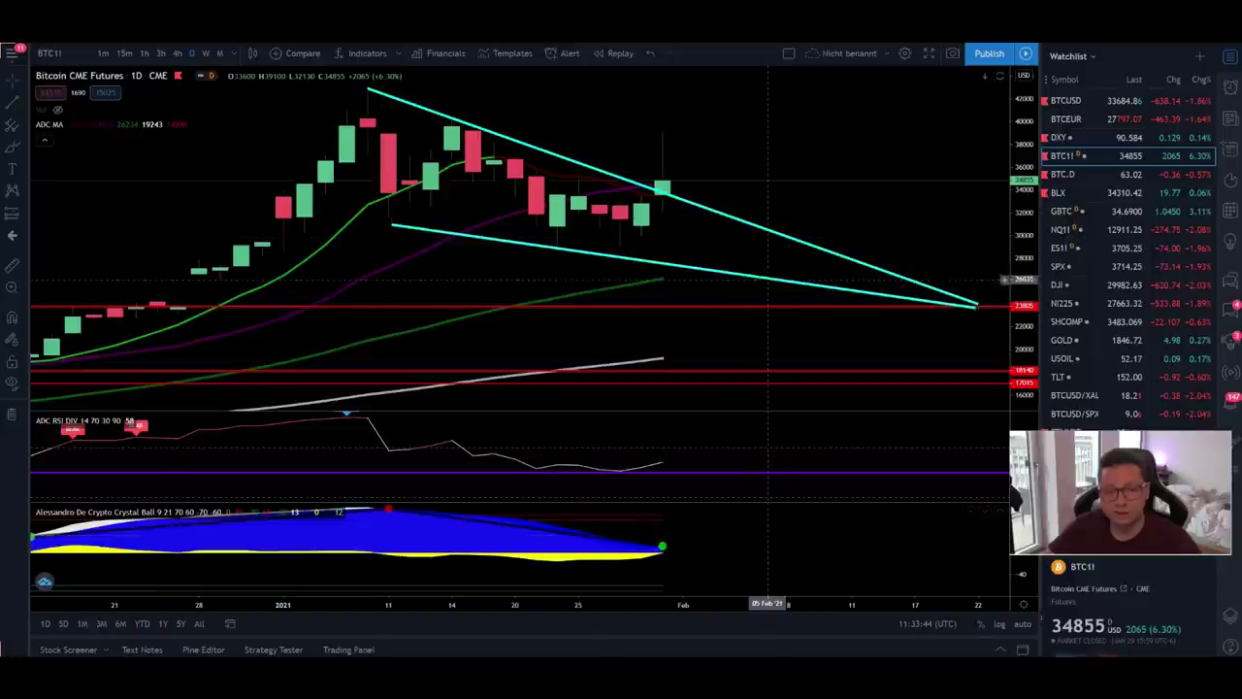
left_click_drag(796, 208, 804, 243)
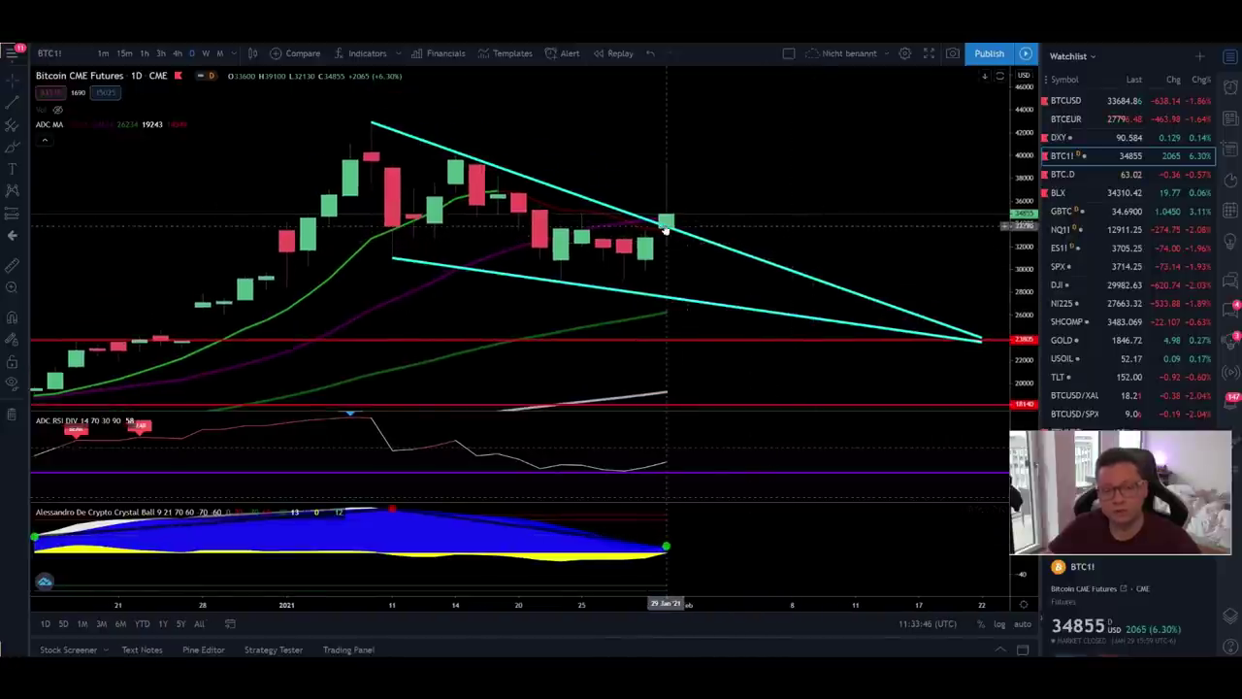
left_click_drag(665, 229, 636, 310)
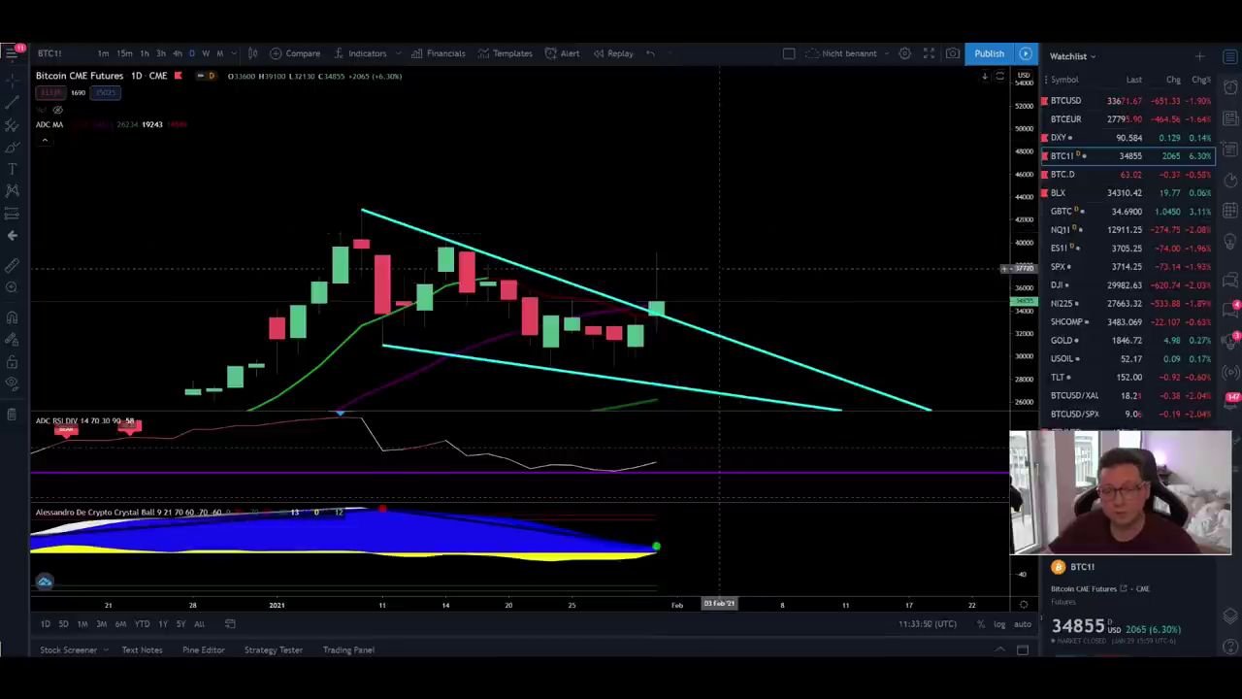
left_click_drag(716, 272, 722, 141)
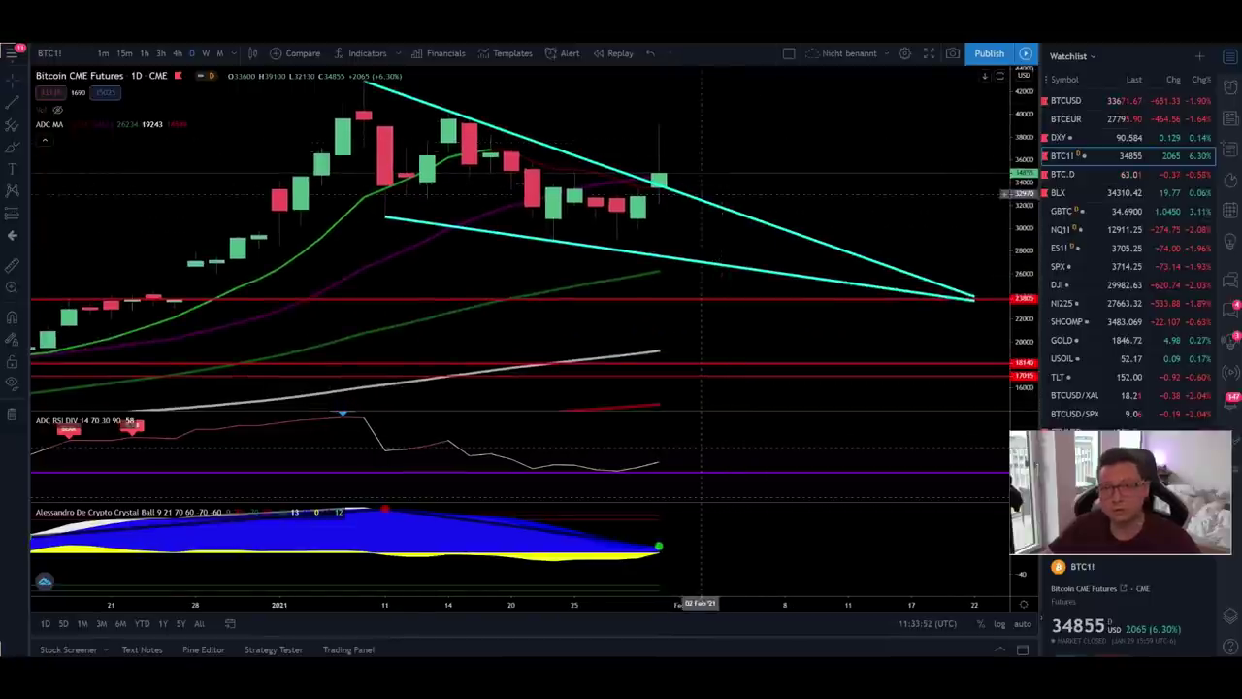
scroll(721, 140, "up", 3)
left_click_drag(612, 200, 1024, 272)
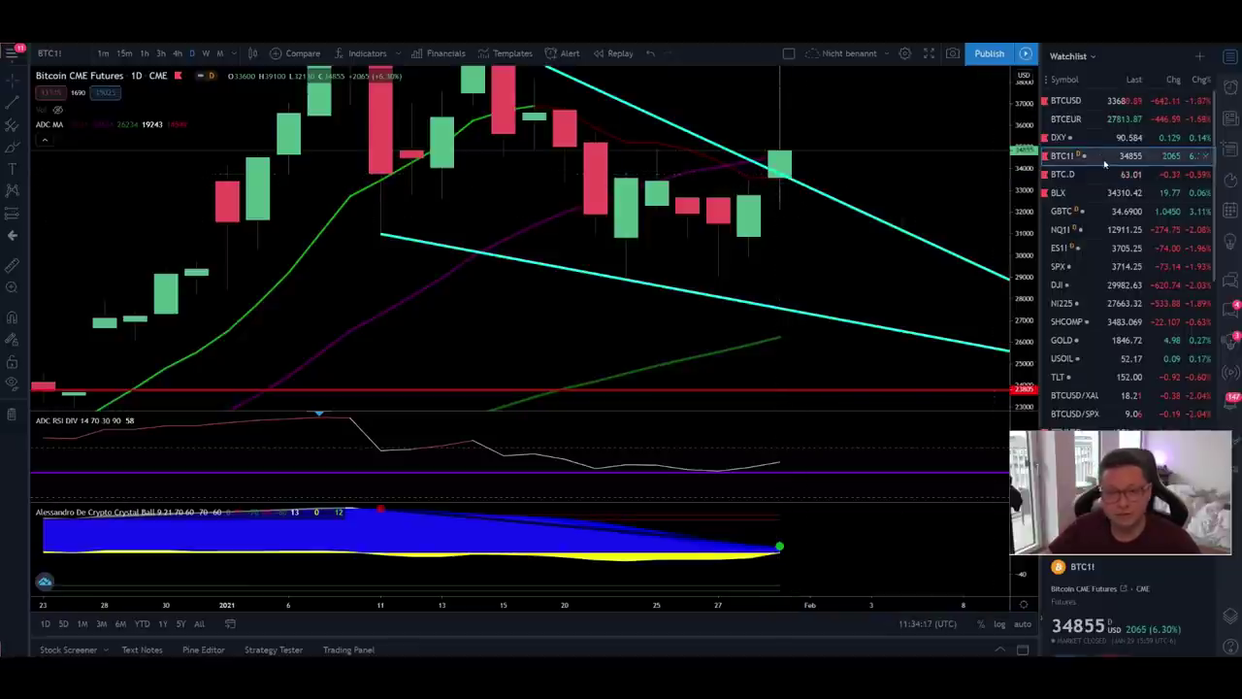
Step: Return to BTCUSD, set the chart to the weekly timeframe and auto-fit its price scale
left_click(1139, 100)
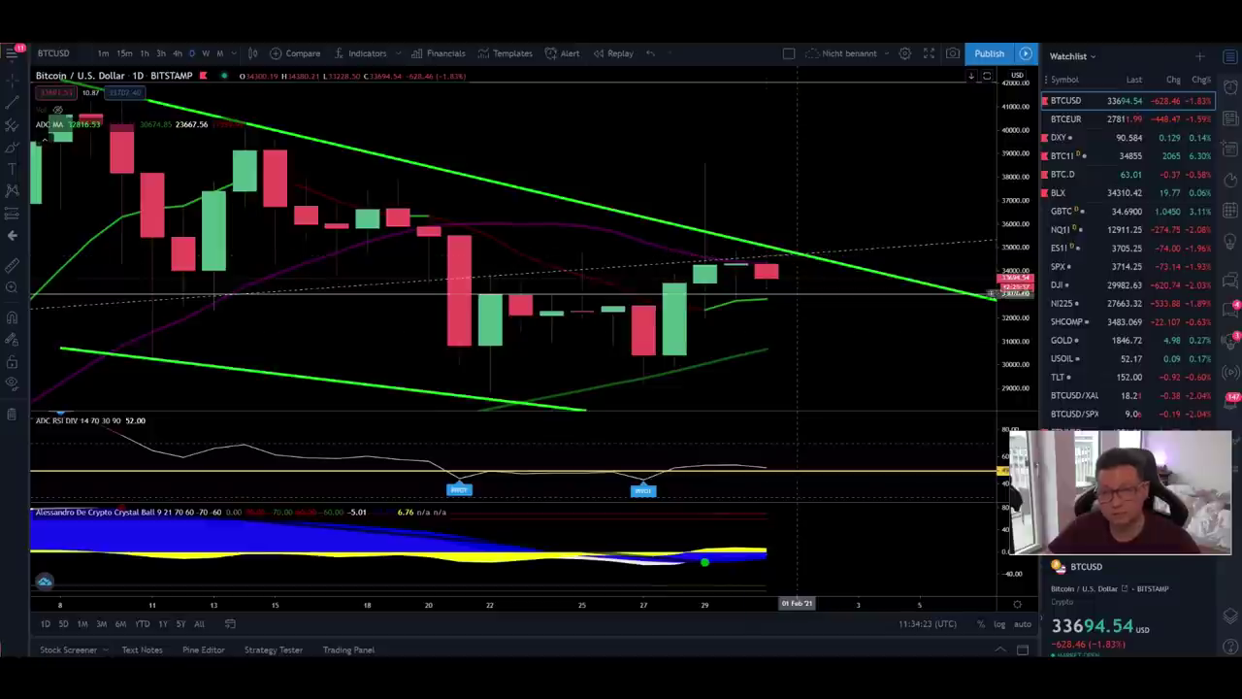
left_click_drag(837, 359, 799, 248)
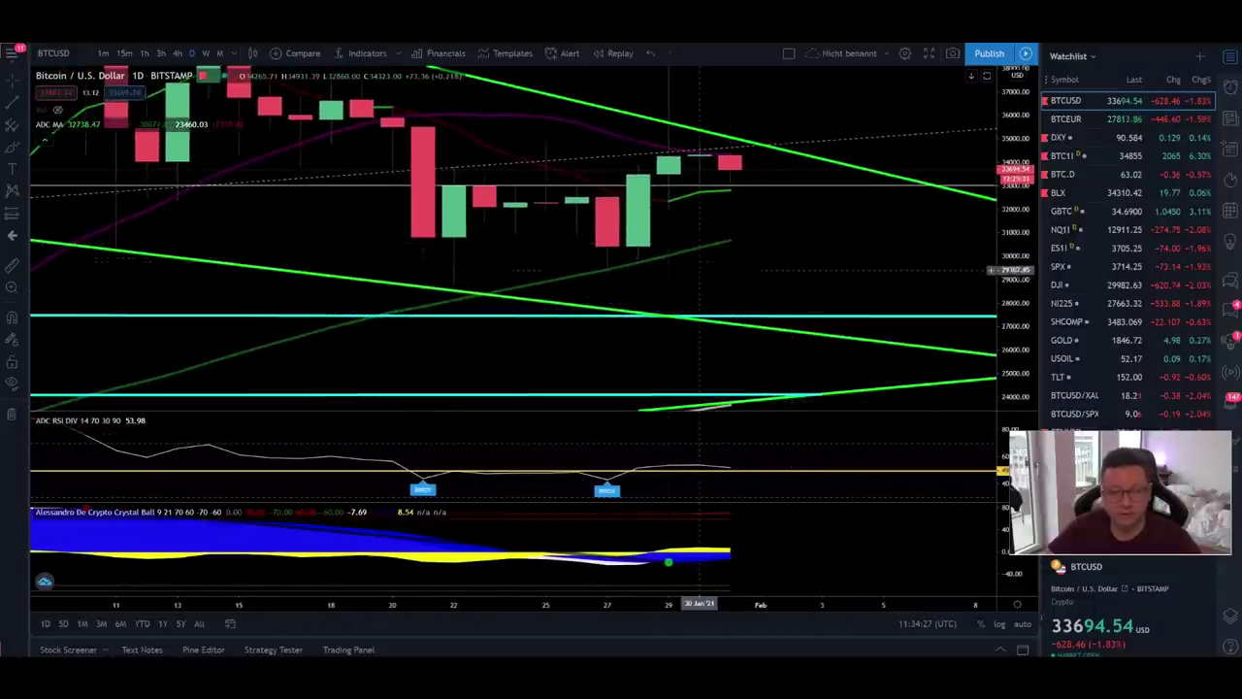
left_click(215, 53)
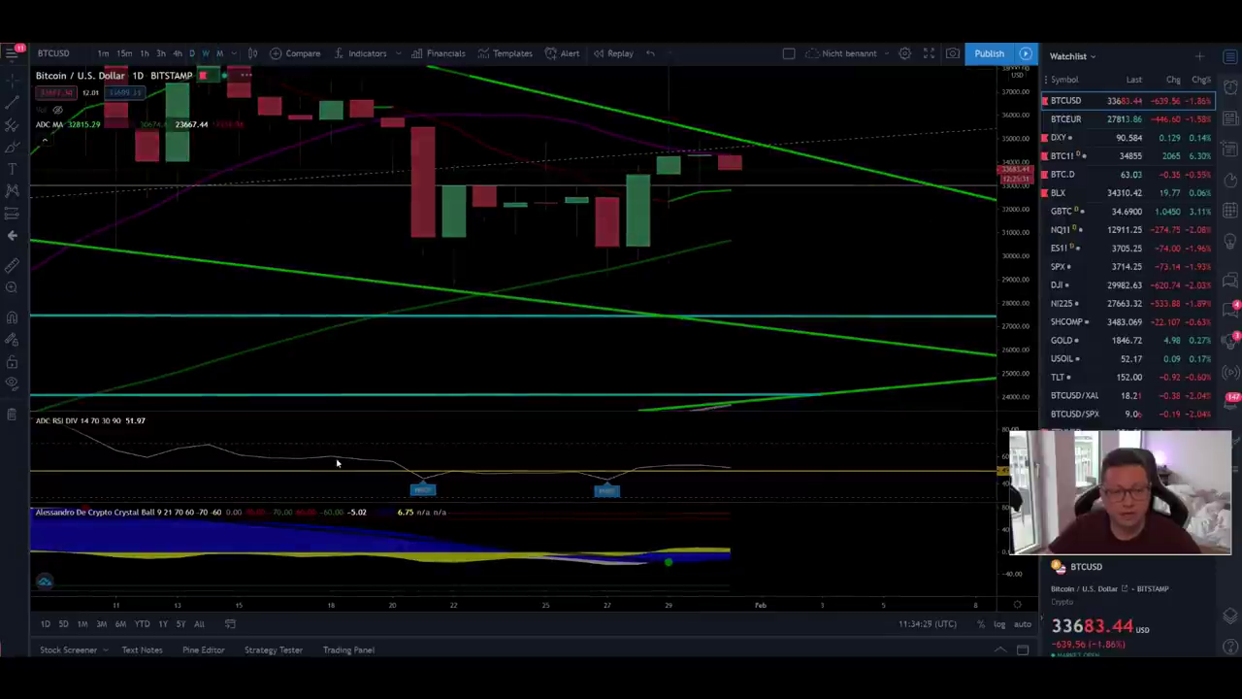
right_click(1022, 120)
left_click(1057, 158)
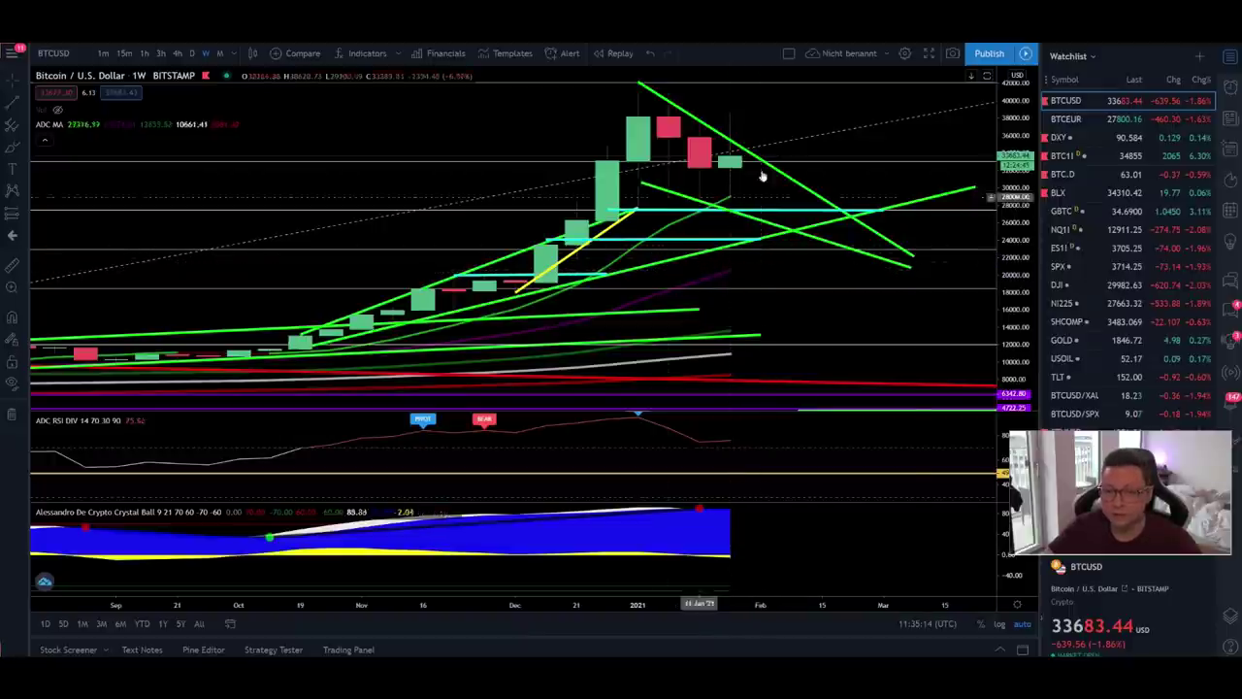
Step: Open the weekly Bitcoin CME Futures chart (BTC1!) and examine its falling wedge, late-December candles and the horizontal level at 23805
left_click(1104, 158)
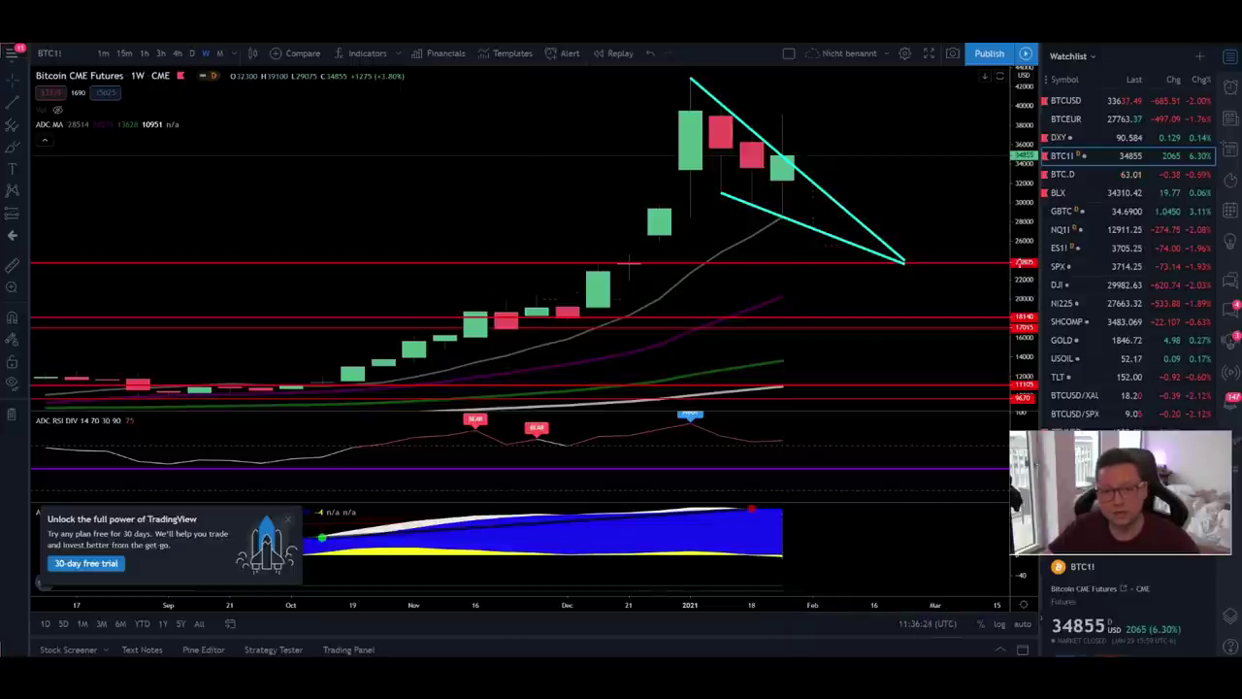
left_click_drag(1019, 255, 931, 193)
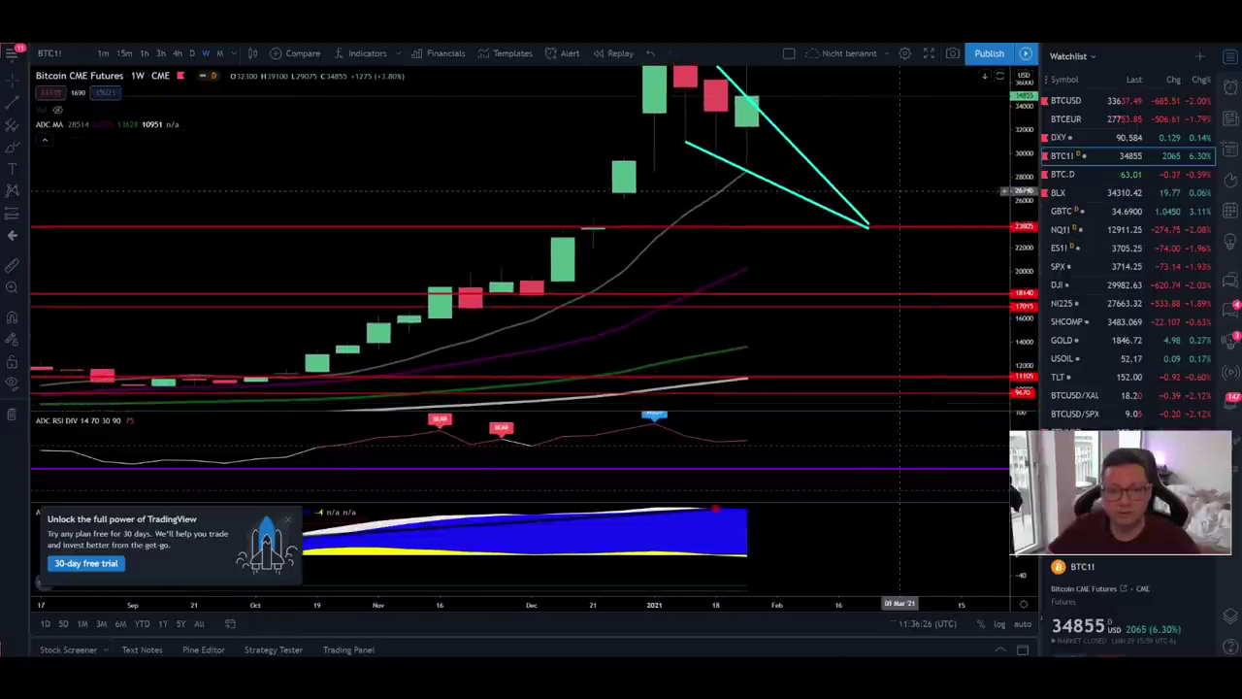
left_click(594, 230)
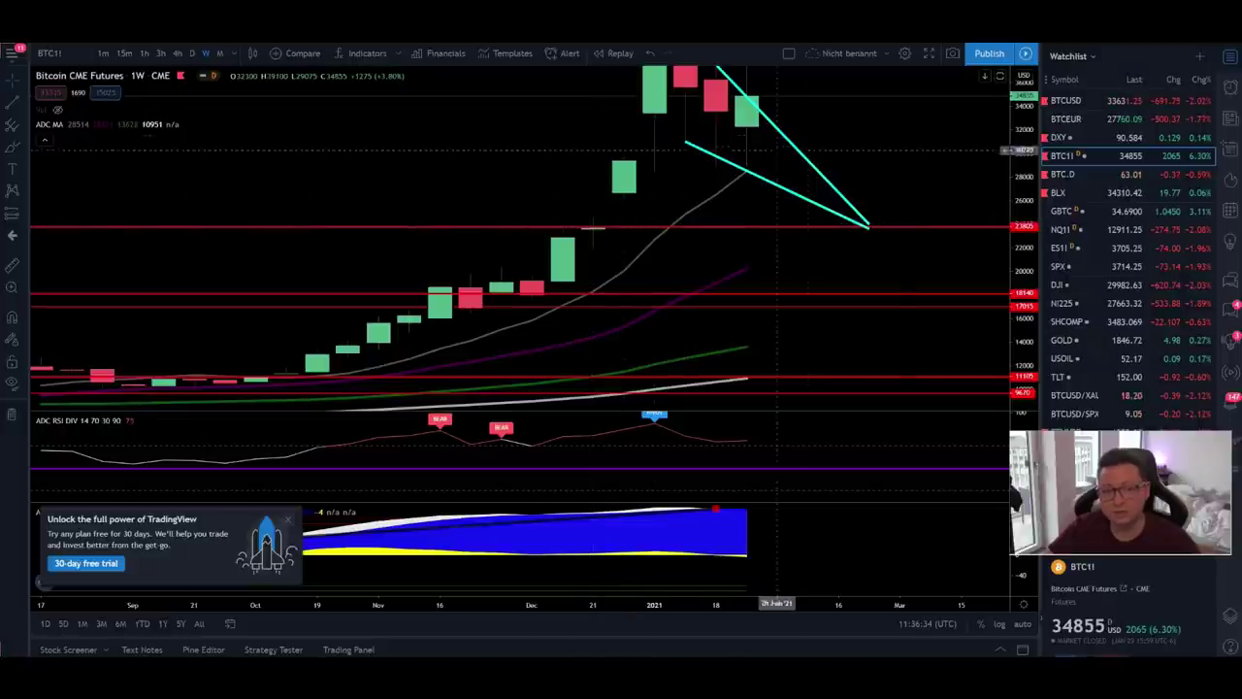
scroll(879, 141, "right", 1)
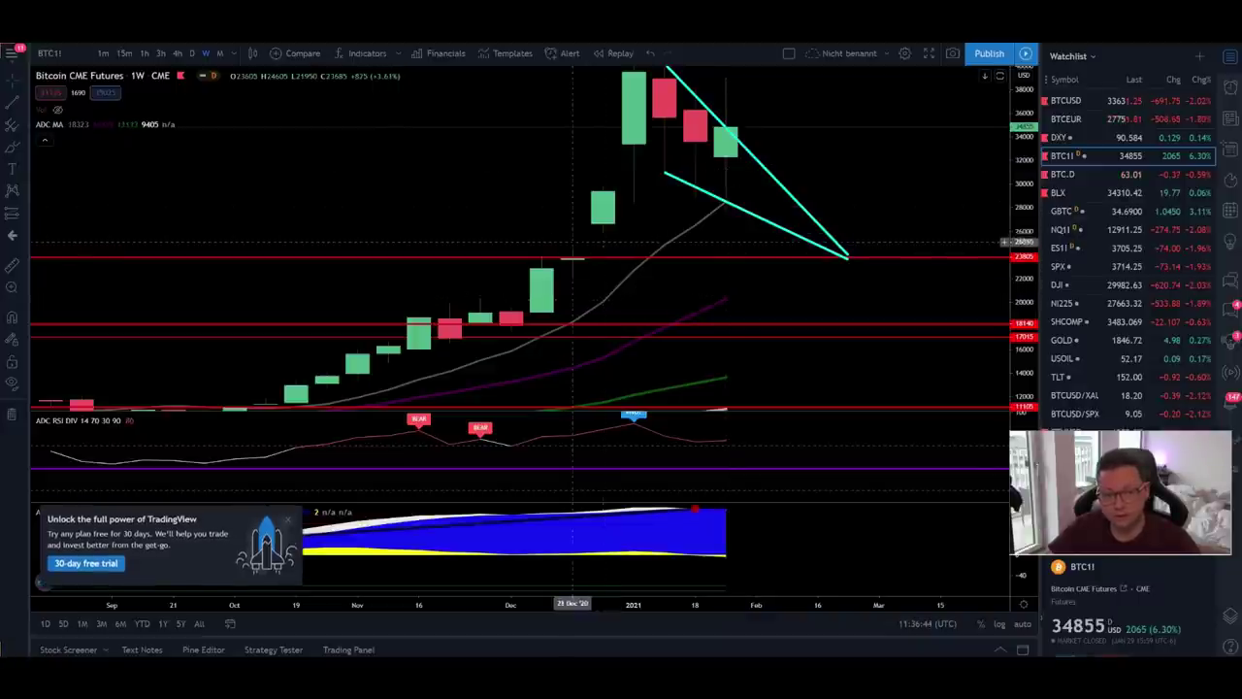
left_click(580, 258)
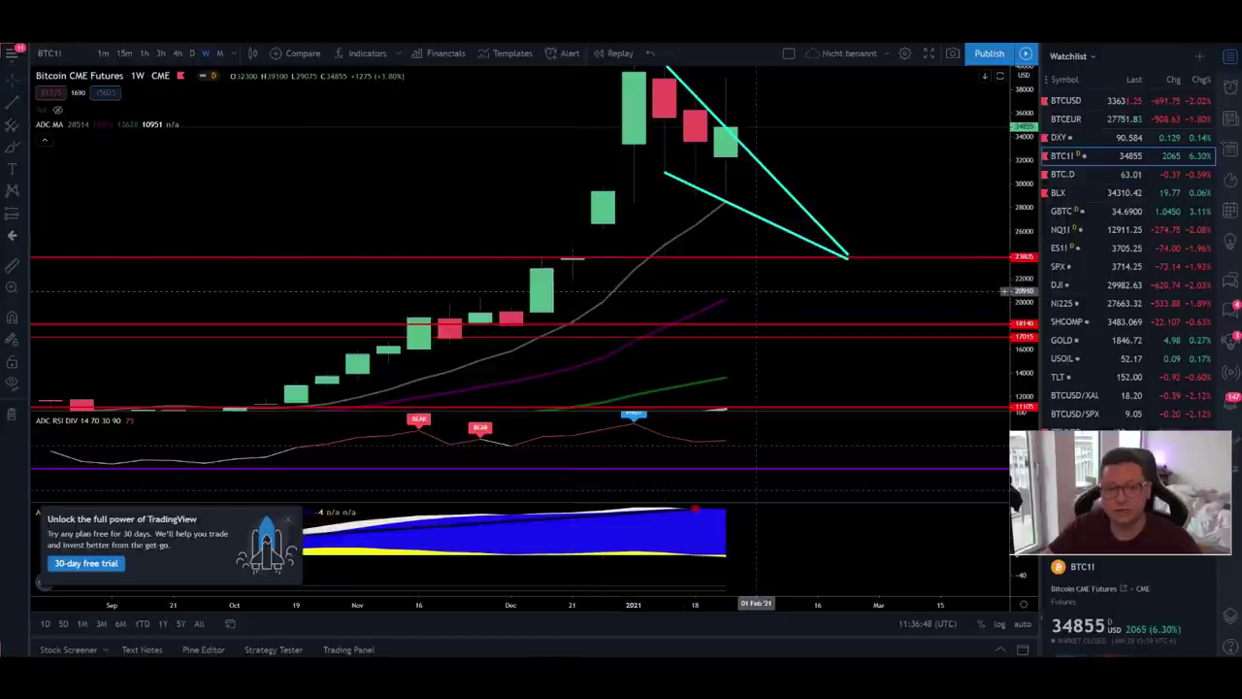
mouse_move(879, 212)
left_mouse_down()
mouse_move(876, 170)
mouse_move(852, 244)
left_mouse_up()
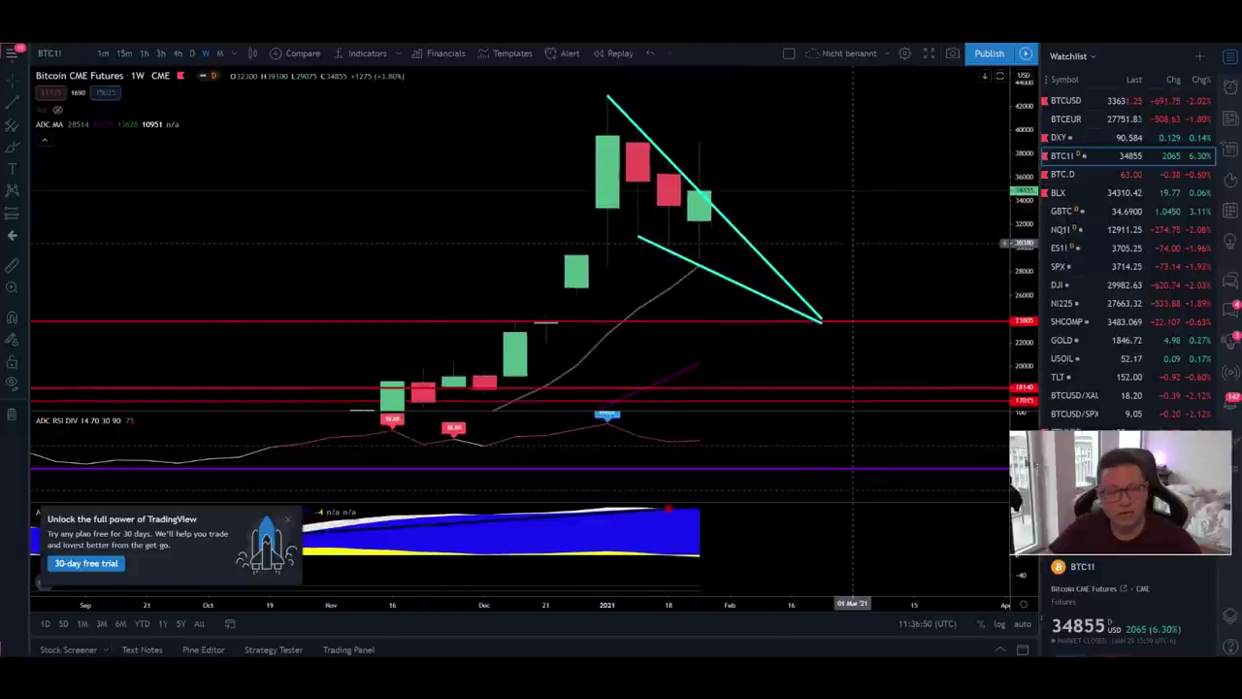
Step: Show BTCUSD on the monthly timeframe and examine the latest candles against the Fibonacci retracement levels
key("Up")
key("Up")
key("Up")
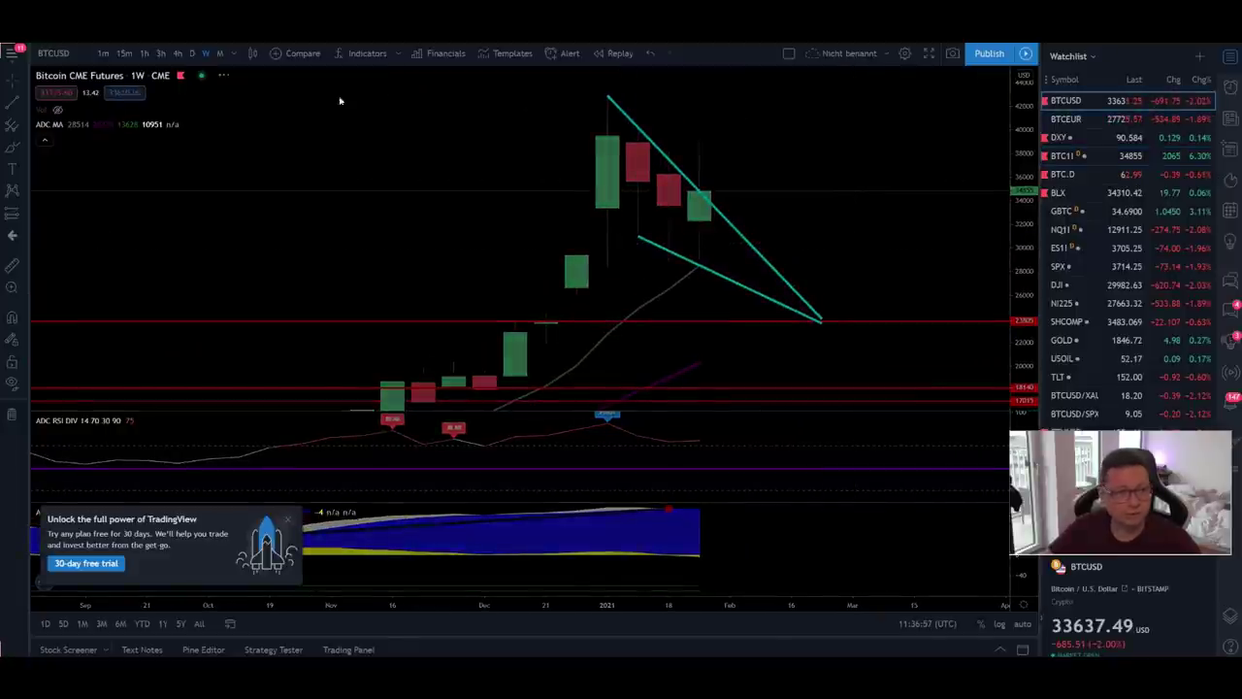
left_click(219, 53)
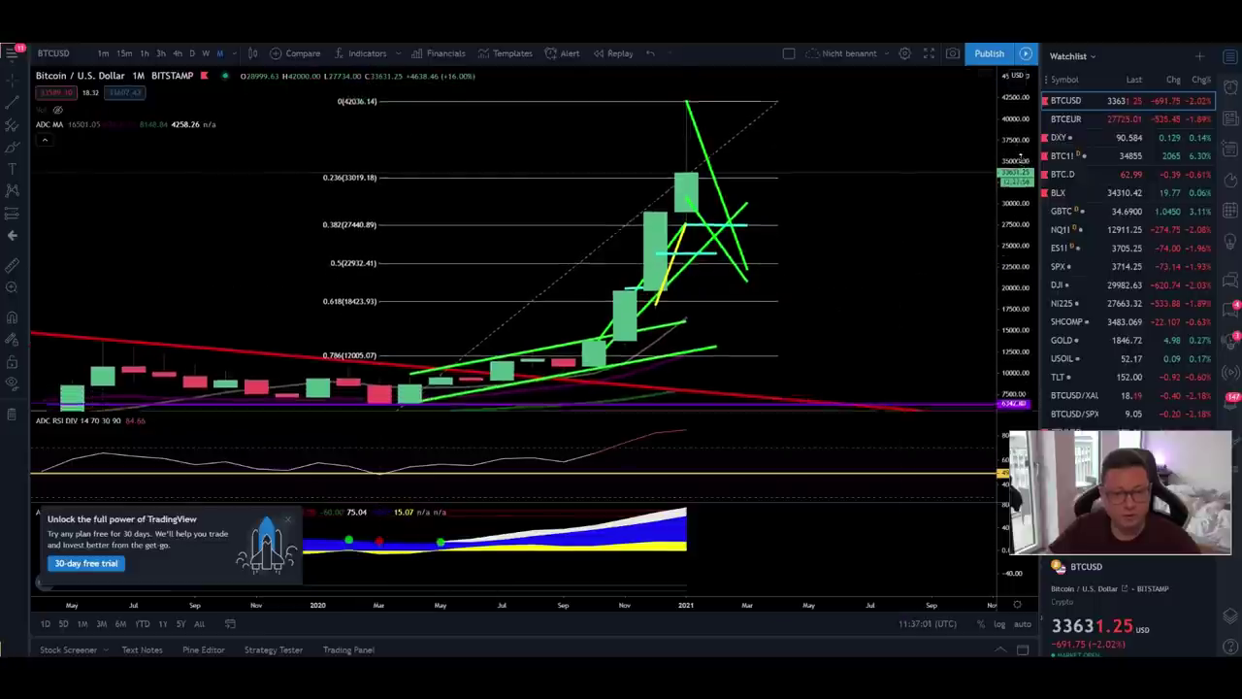
scroll(854, 282, "down", 3)
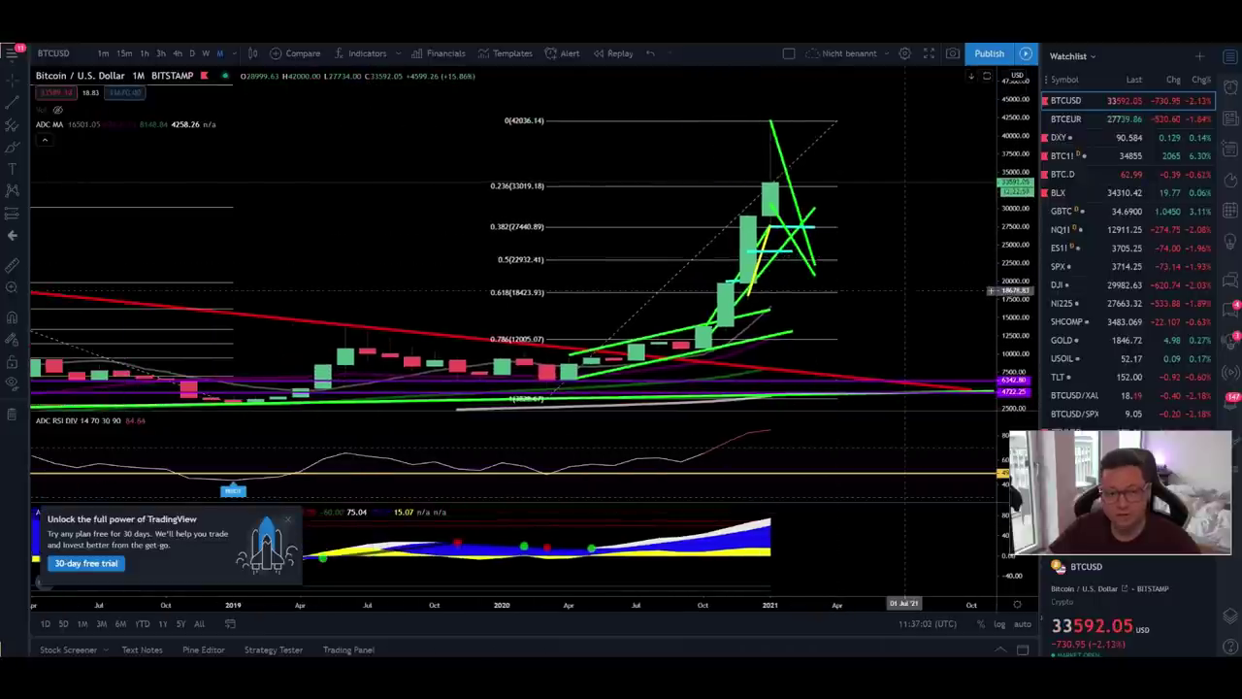
scroll(923, 289, "right", 3)
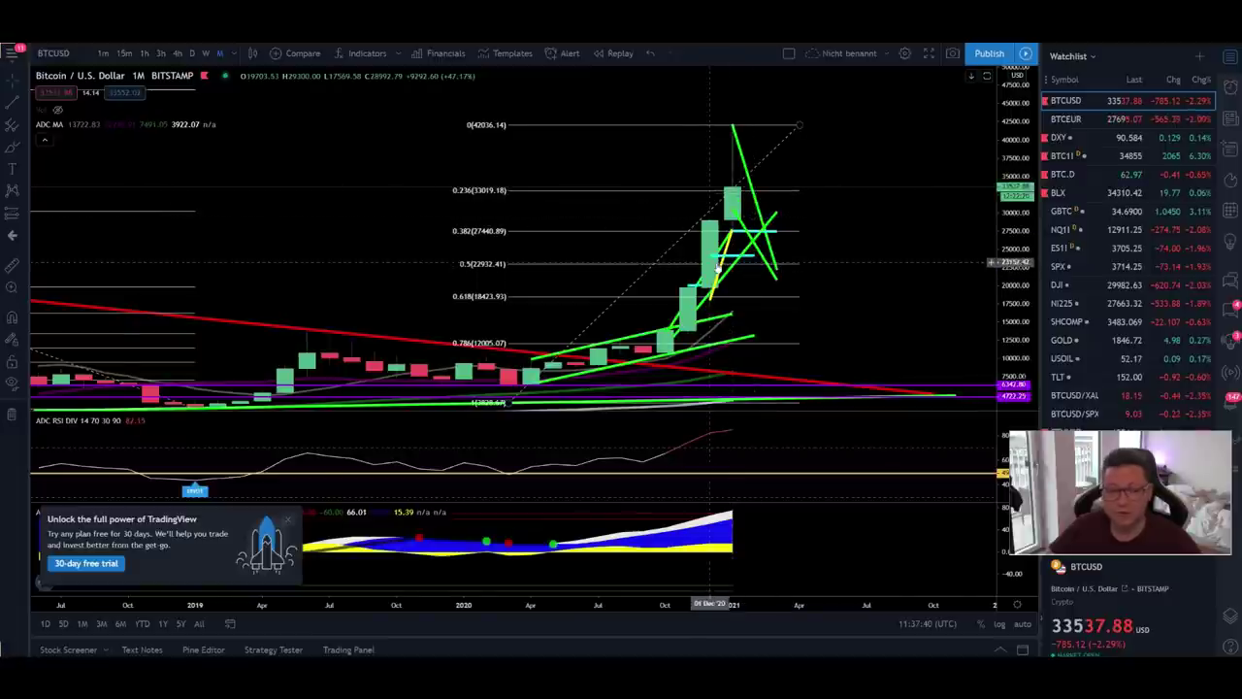
scroll(894, 236, "up", 3)
left_click_drag(894, 236, 907, 217)
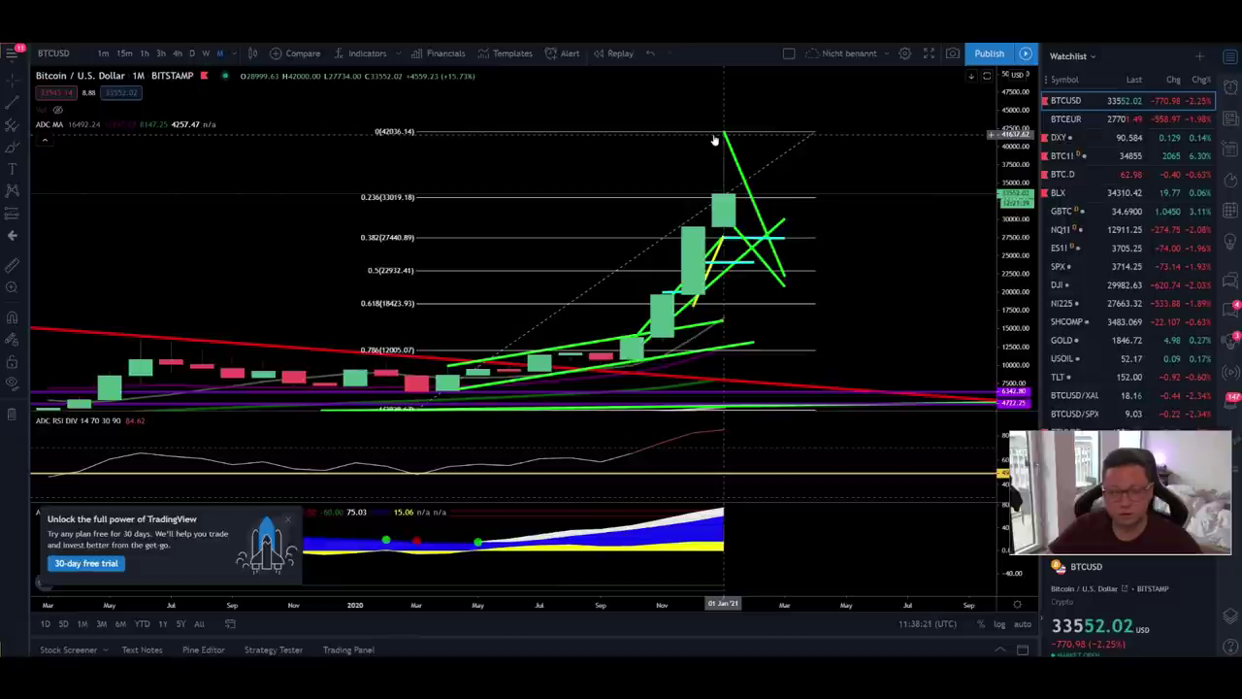
Step: Check the monthly Bitcoin CME Futures chart (BTC1!) and return to BTCUSD on the daily timeframe
left_click(1068, 155)
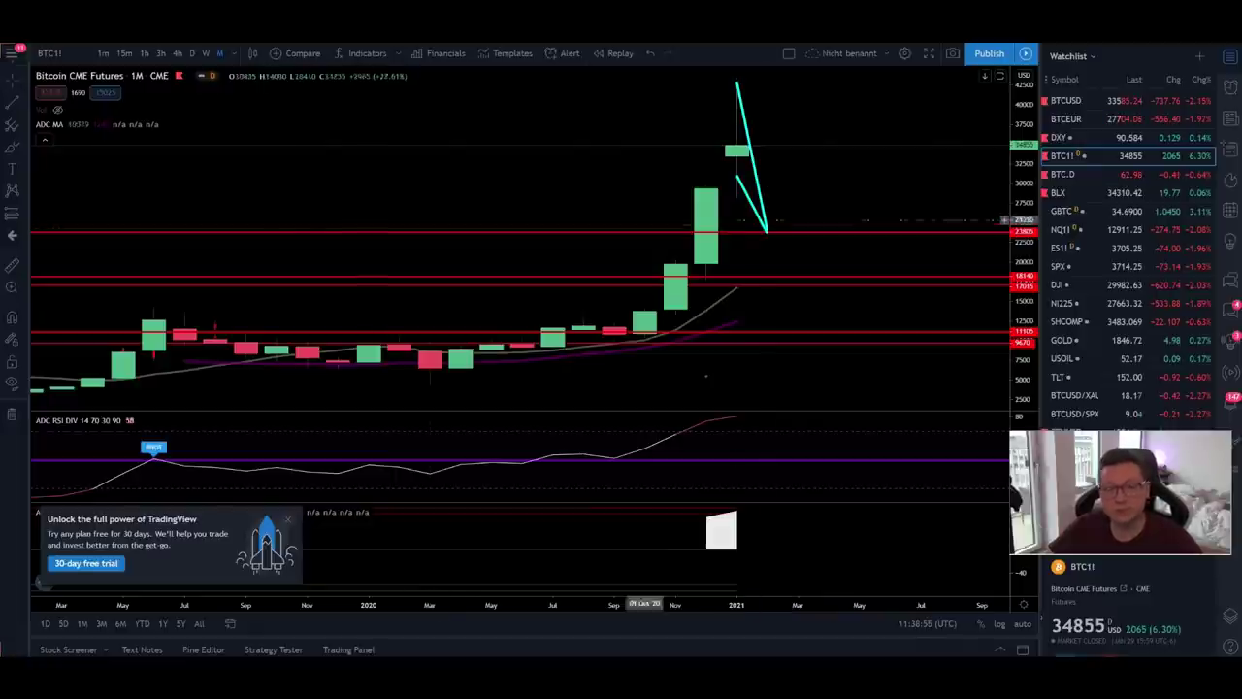
left_click(194, 55)
key("Up")
key("Up")
key("Up")
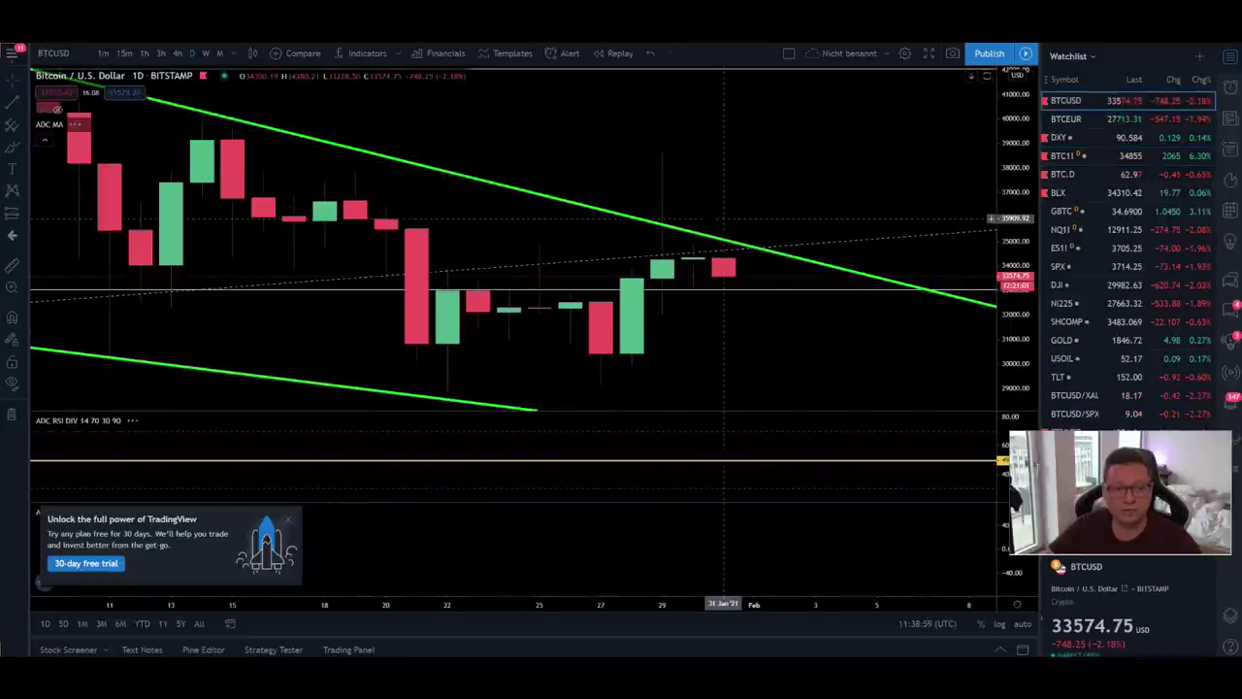
Step: Examine the daily BTCUSD candles since early January against the falling wedge, moving averages and turquoise support lines
scroll(718, 222, "down", 3)
scroll(719, 221, "right", 5)
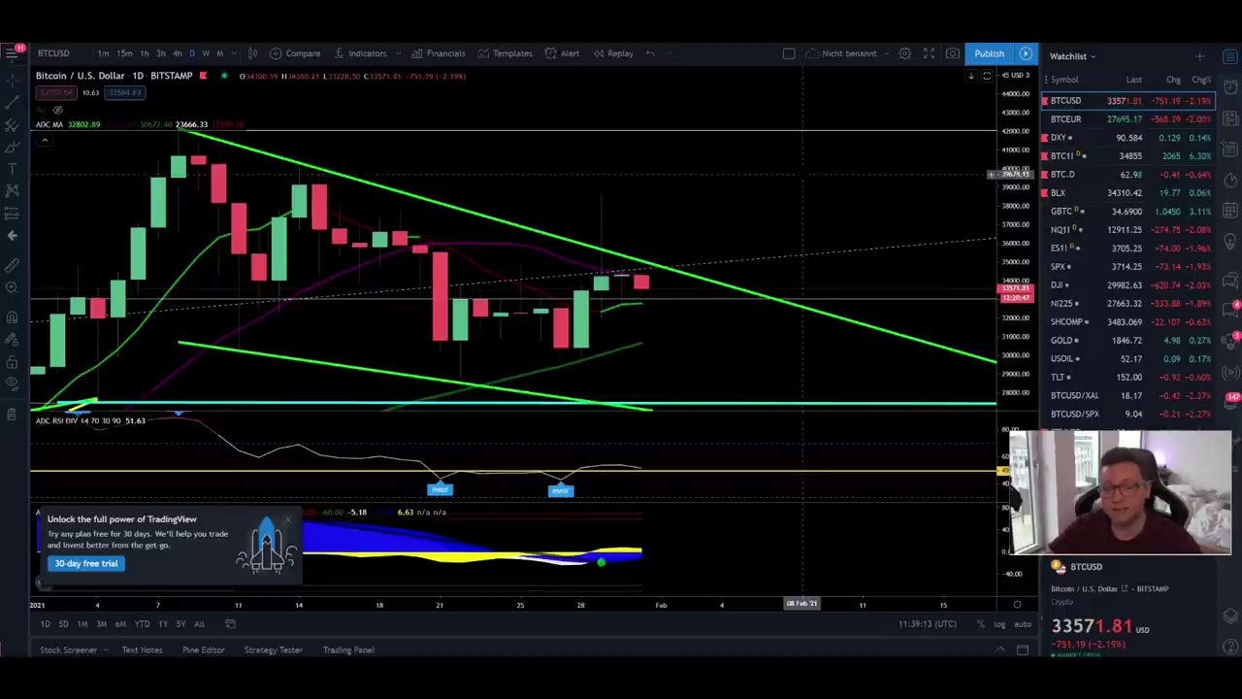
left_click_drag(802, 175, 763, 241)
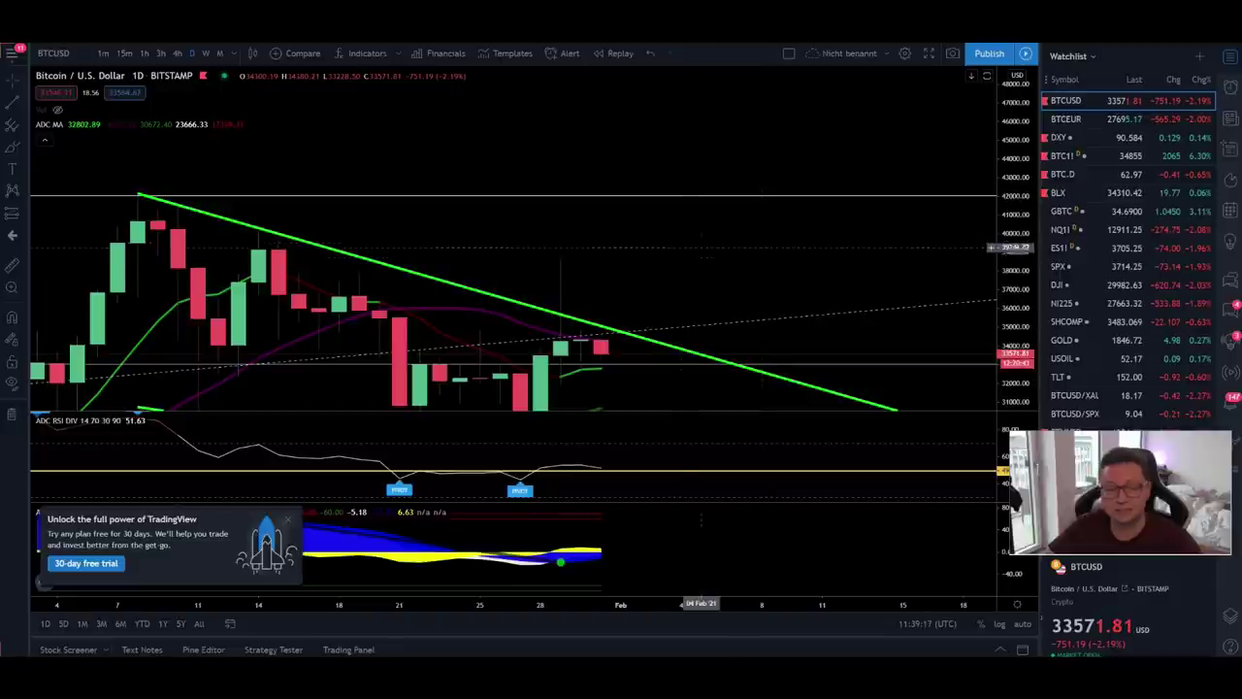
left_click_drag(679, 286, 703, 145)
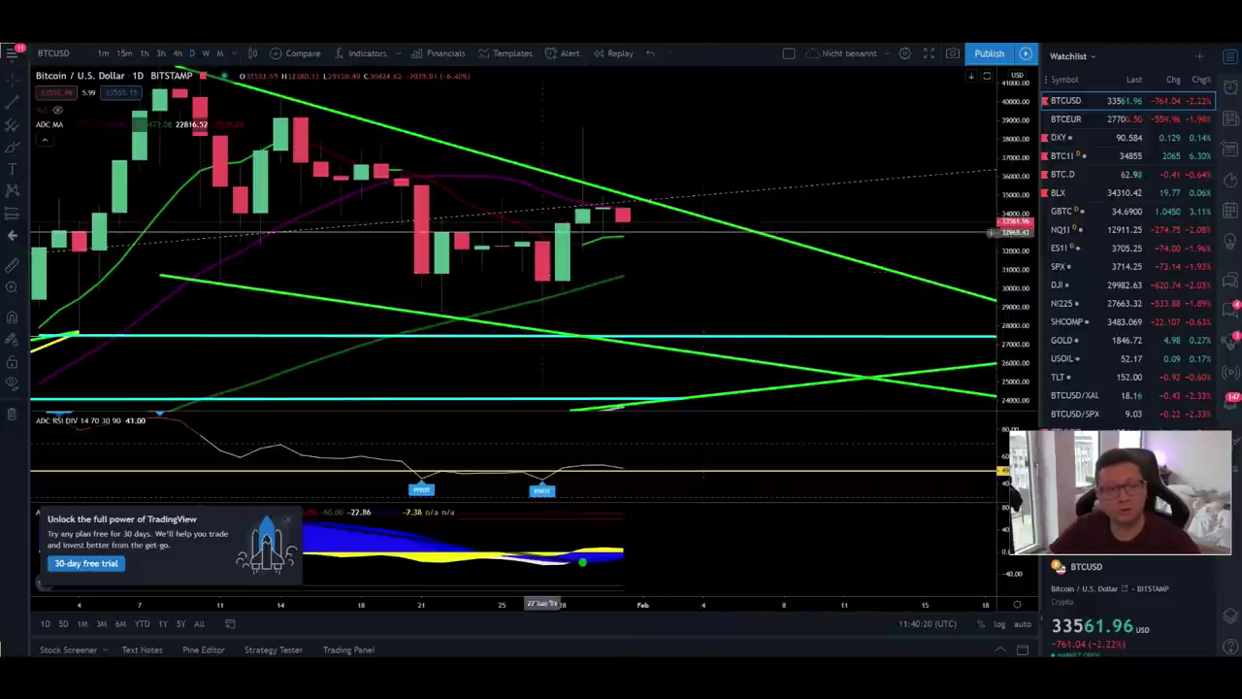
Step: Switch to the digitalik.net yearly candles page and compare the open, high, low and close of Bitcoin's yearly candles across the cycles
key("ctrl+Tab")
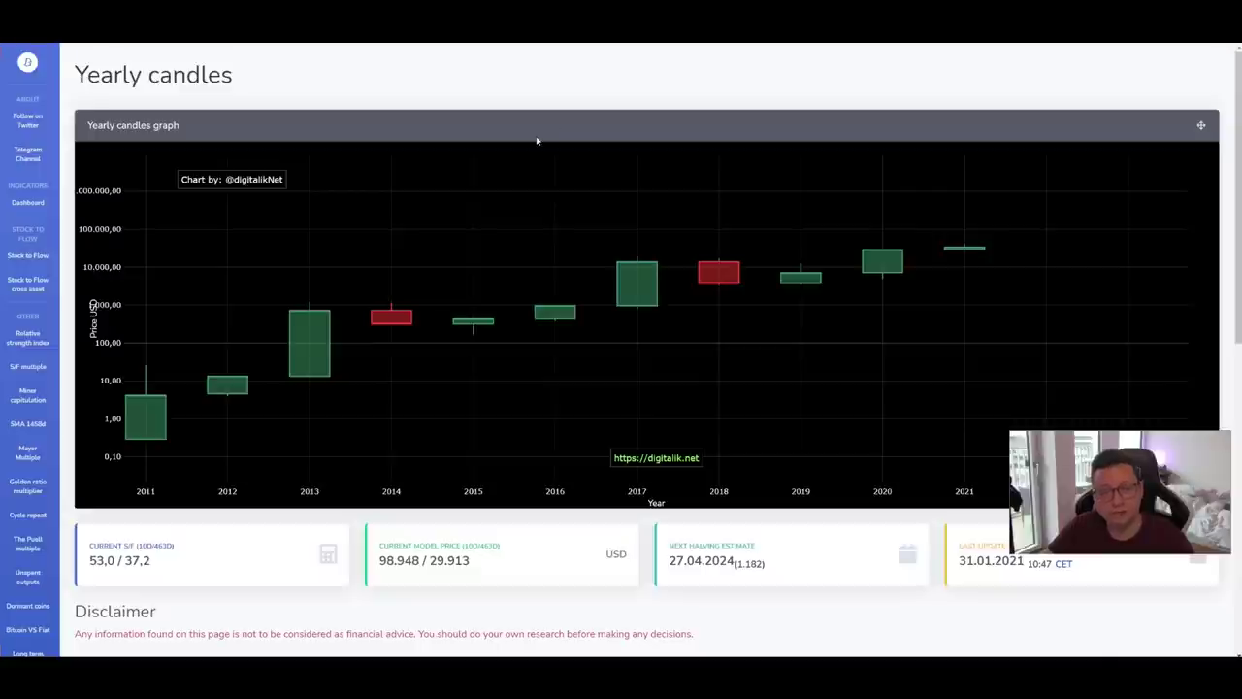
mouse_move(177, 285)
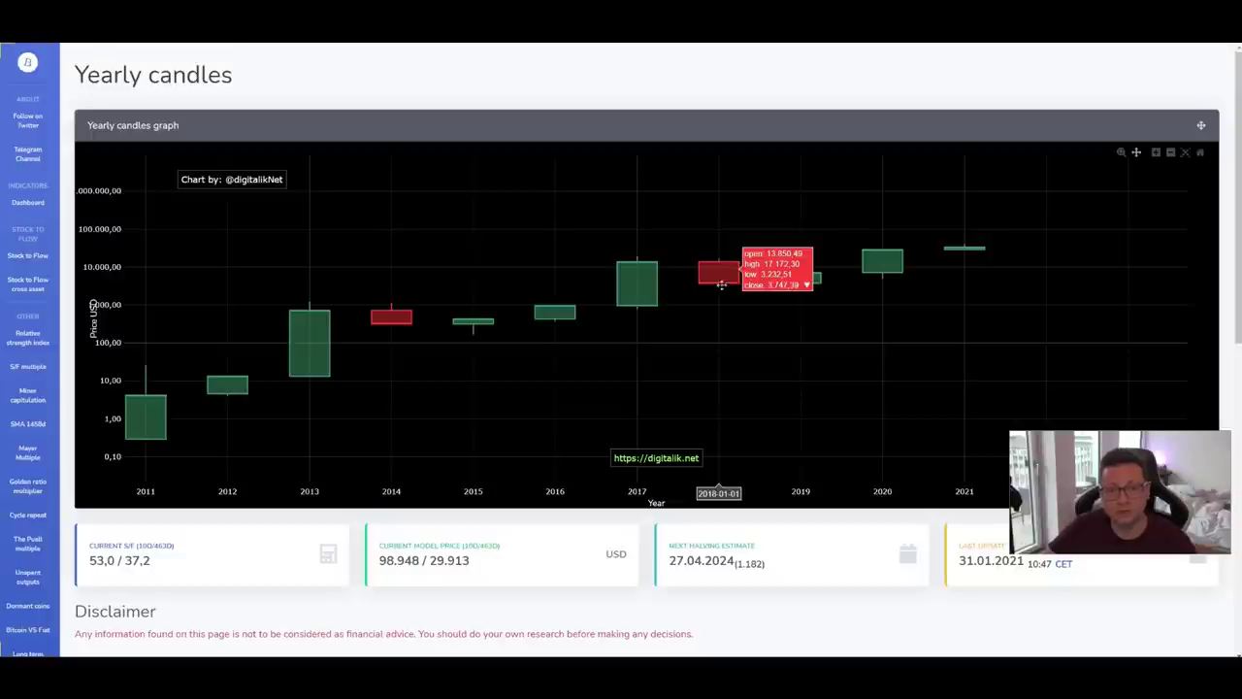
mouse_move(395, 318)
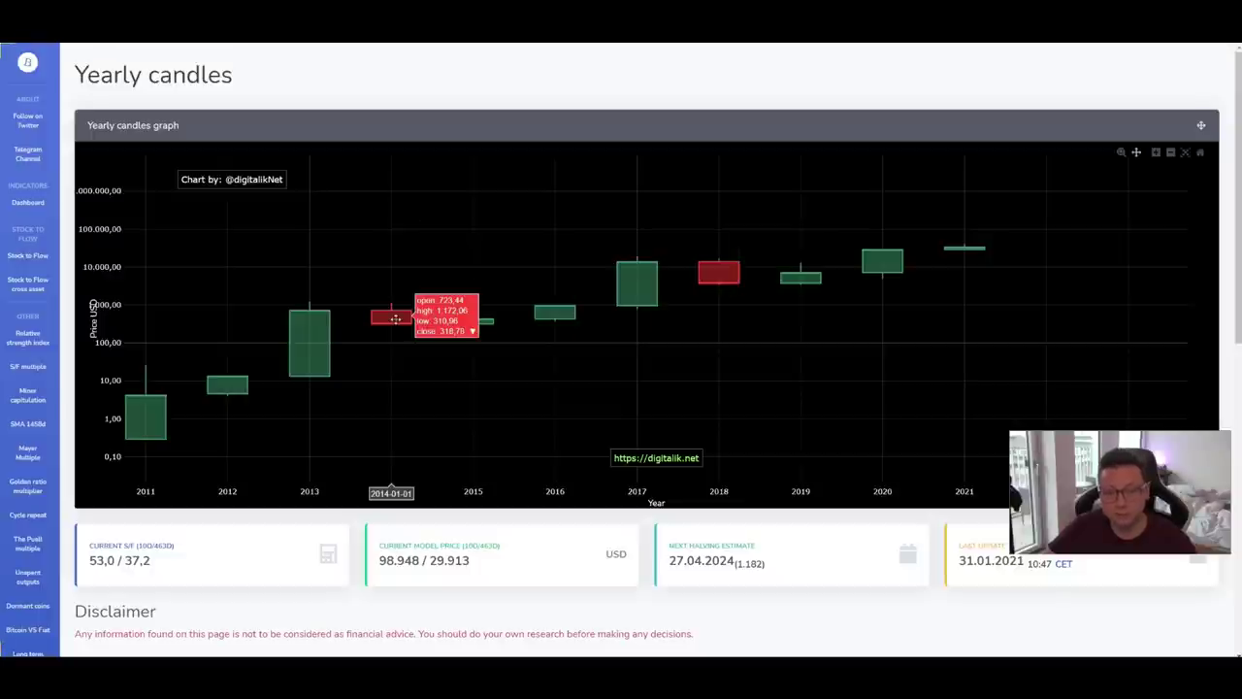
mouse_move(798, 275)
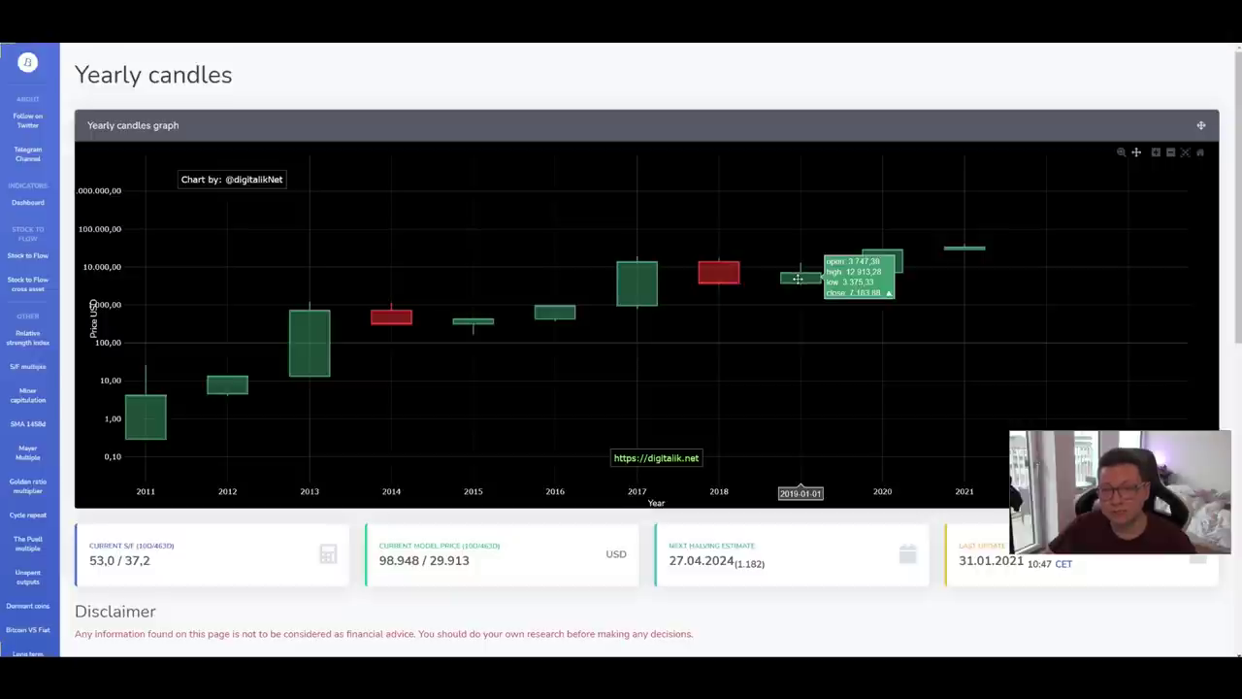
mouse_move(477, 314)
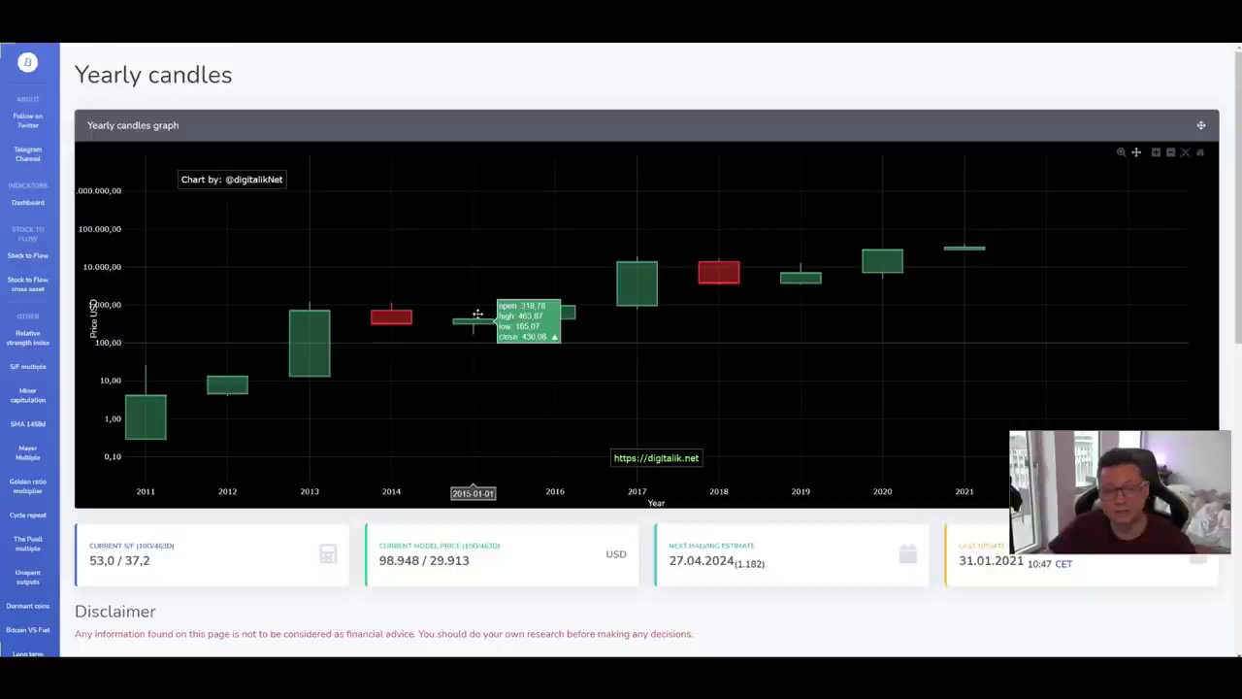
mouse_move(860, 244)
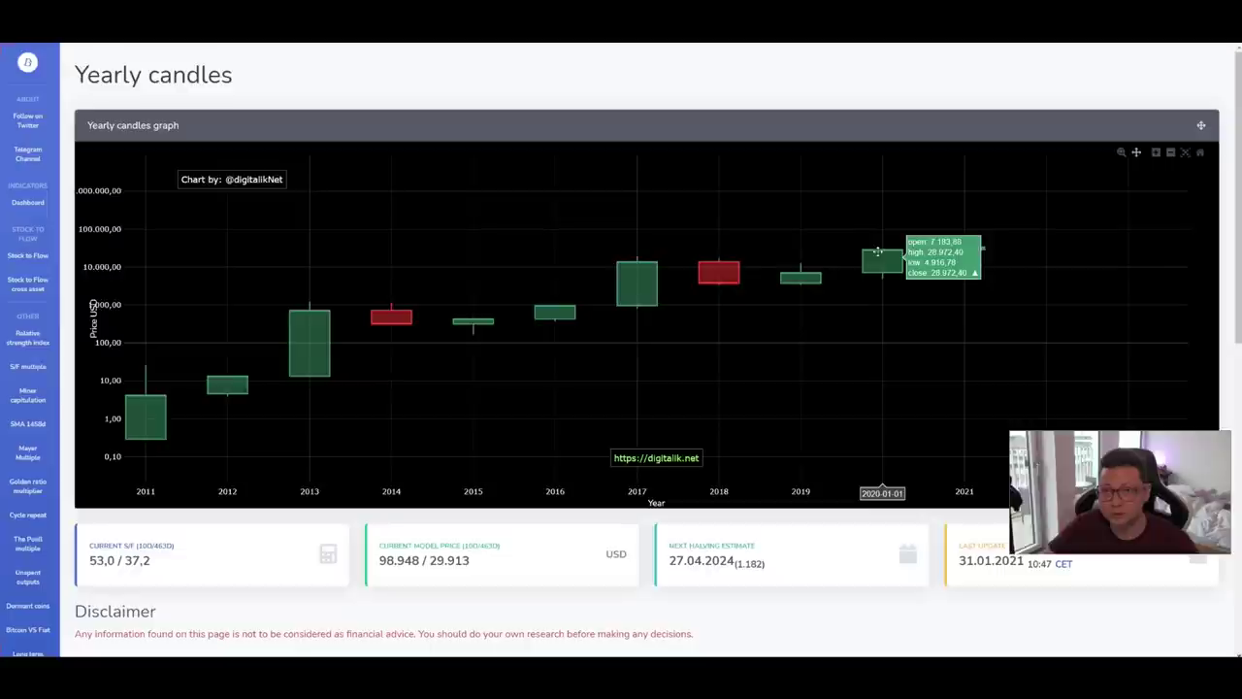
mouse_move(566, 316)
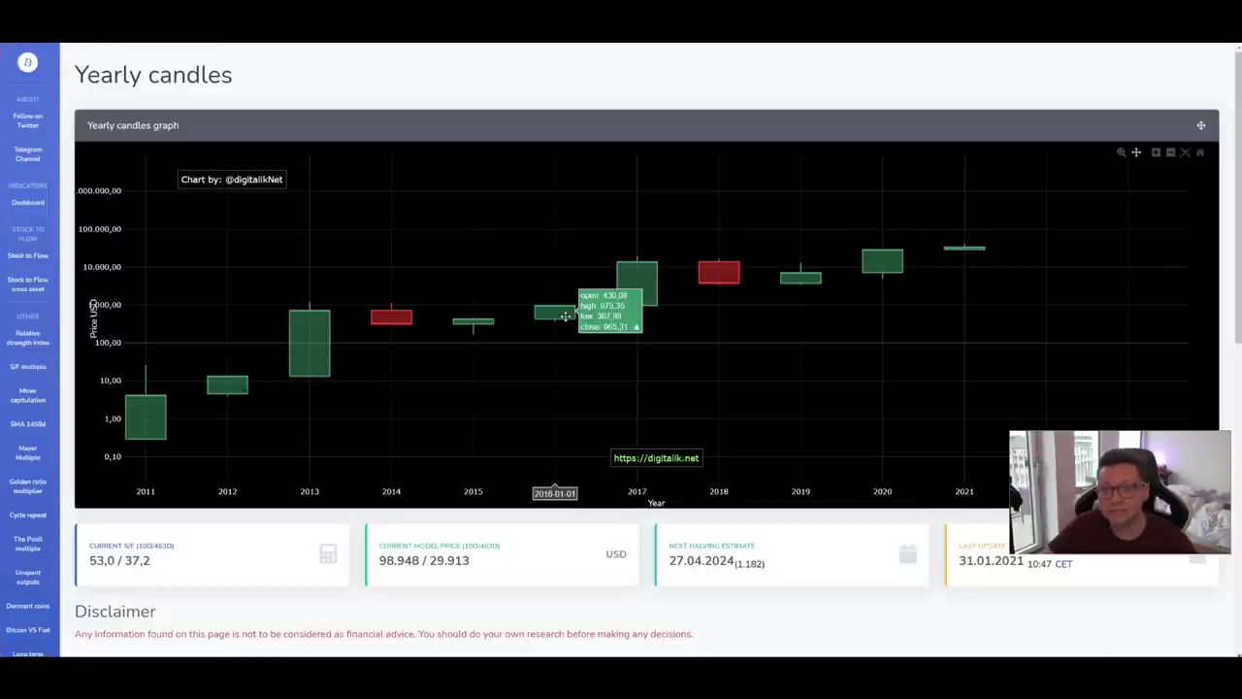
mouse_move(961, 248)
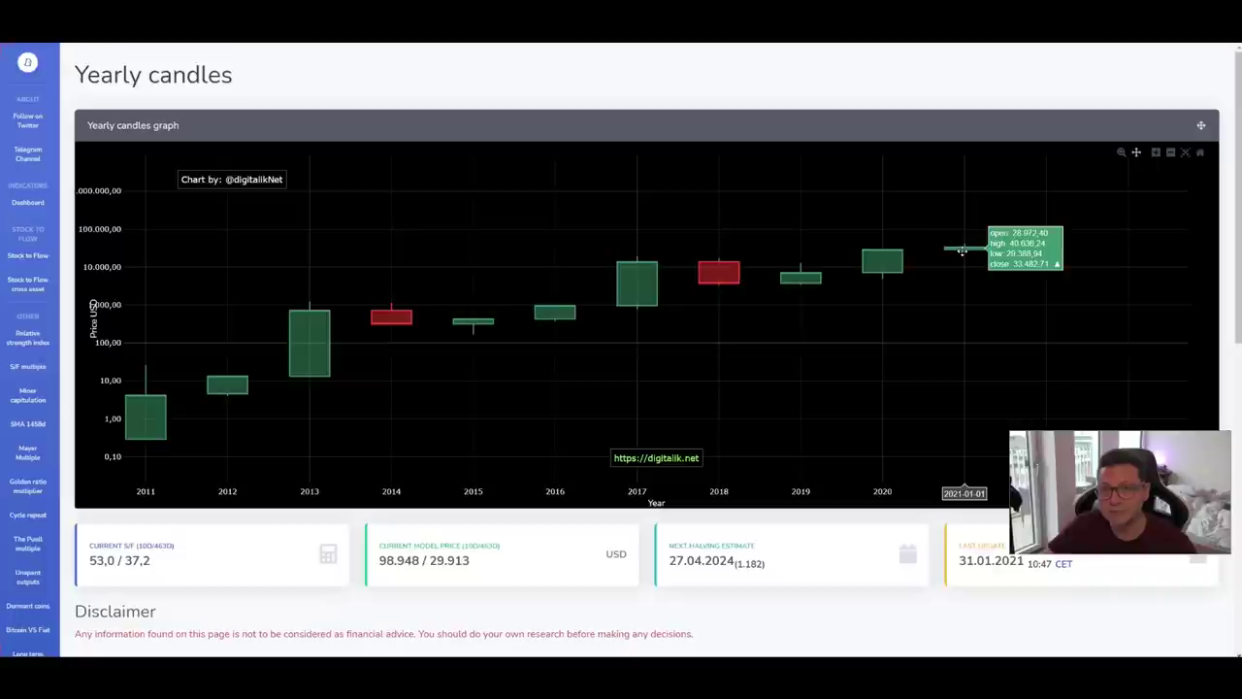
mouse_move(640, 295)
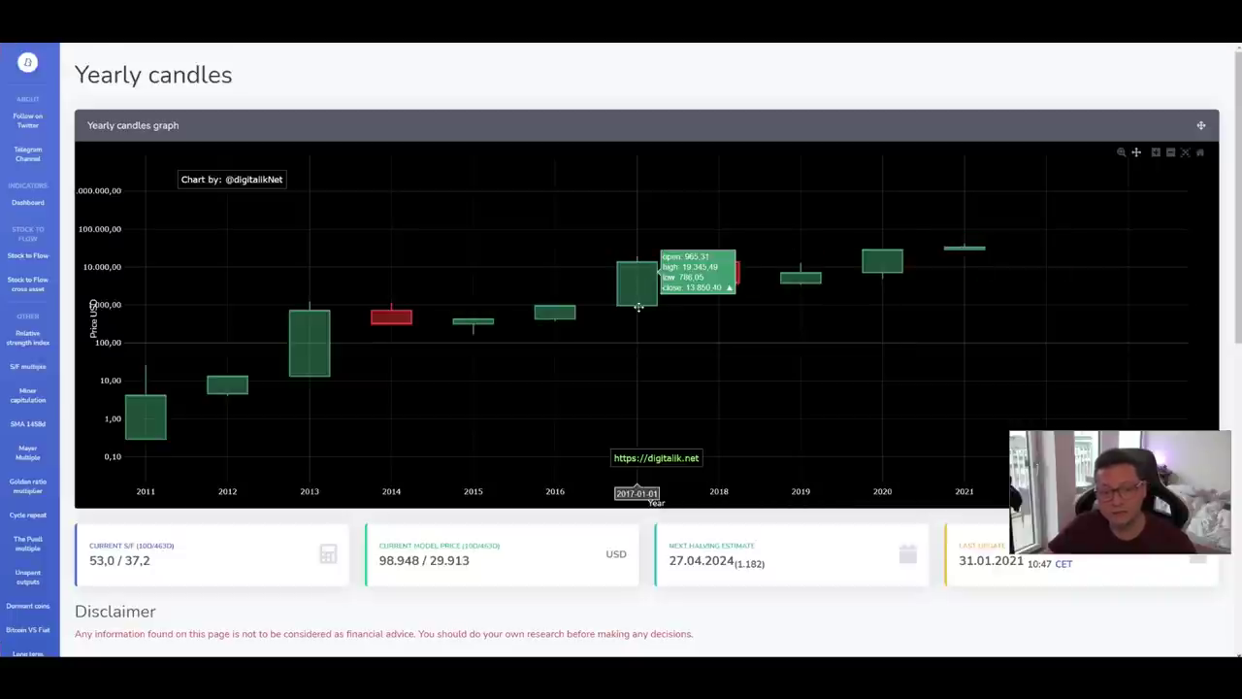
mouse_move(308, 292)
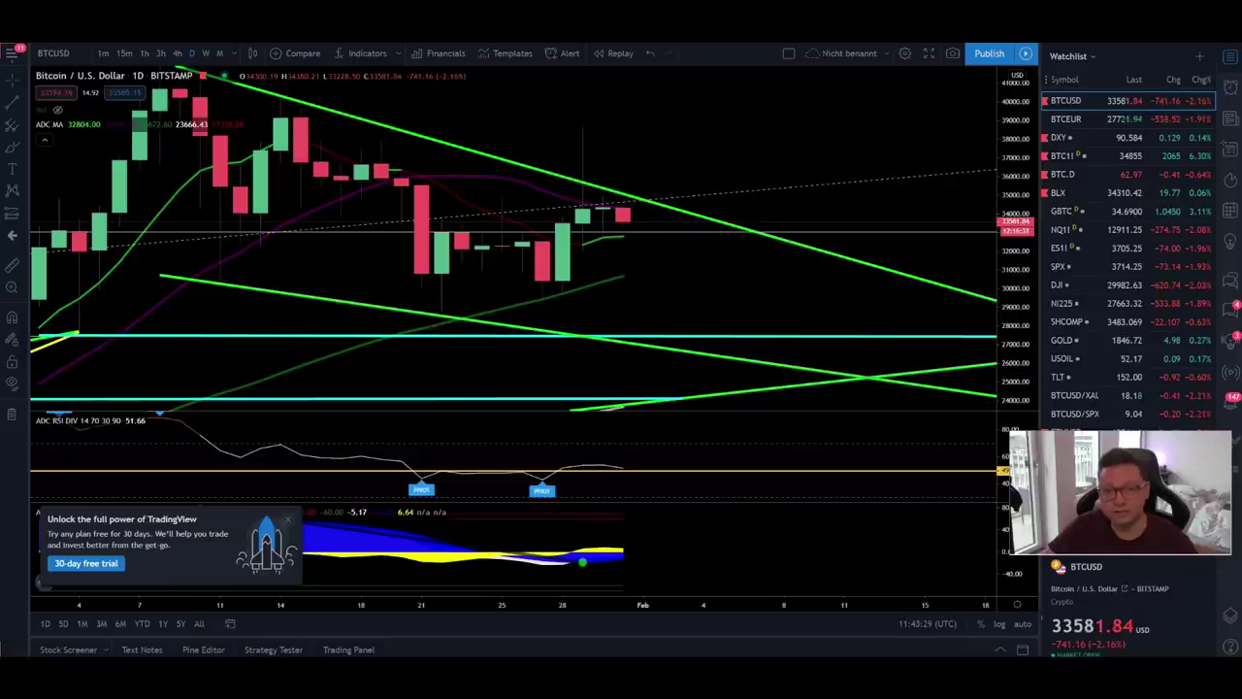
Step: Return to the daily BTCUSD chart in TradingView and review the price action from late December to the latest candle
left_click_drag(664, 296, 845, 307)
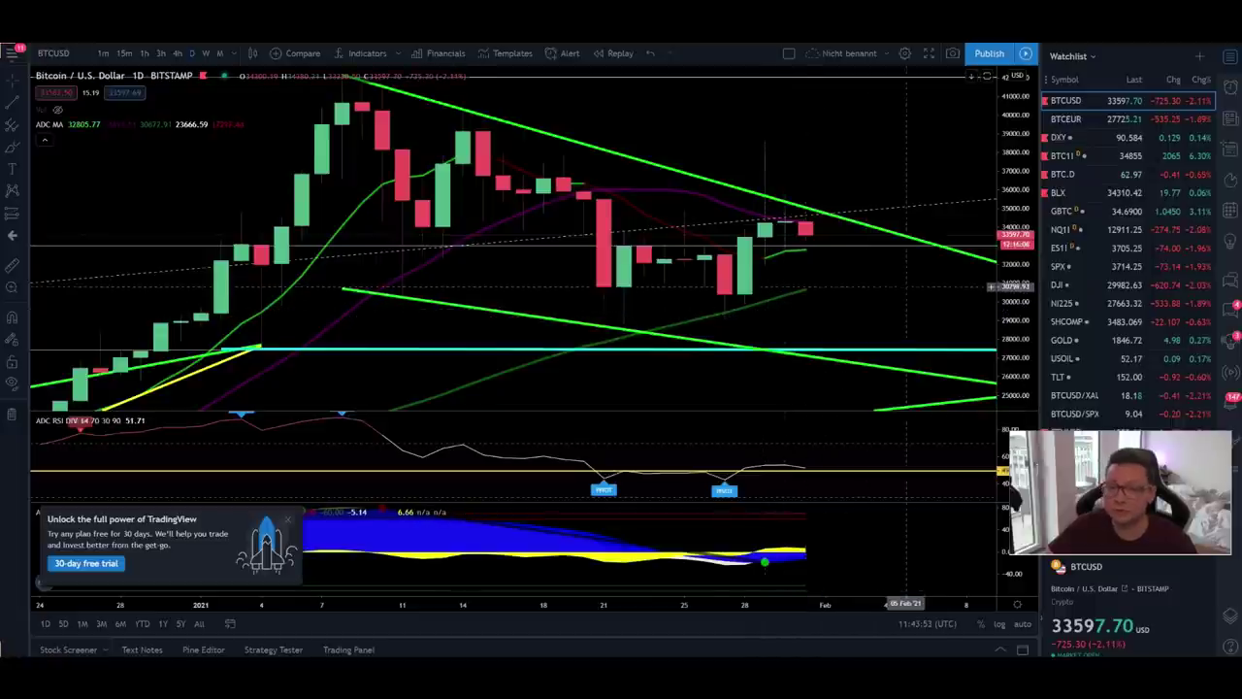
left_click_drag(896, 288, 824, 304)
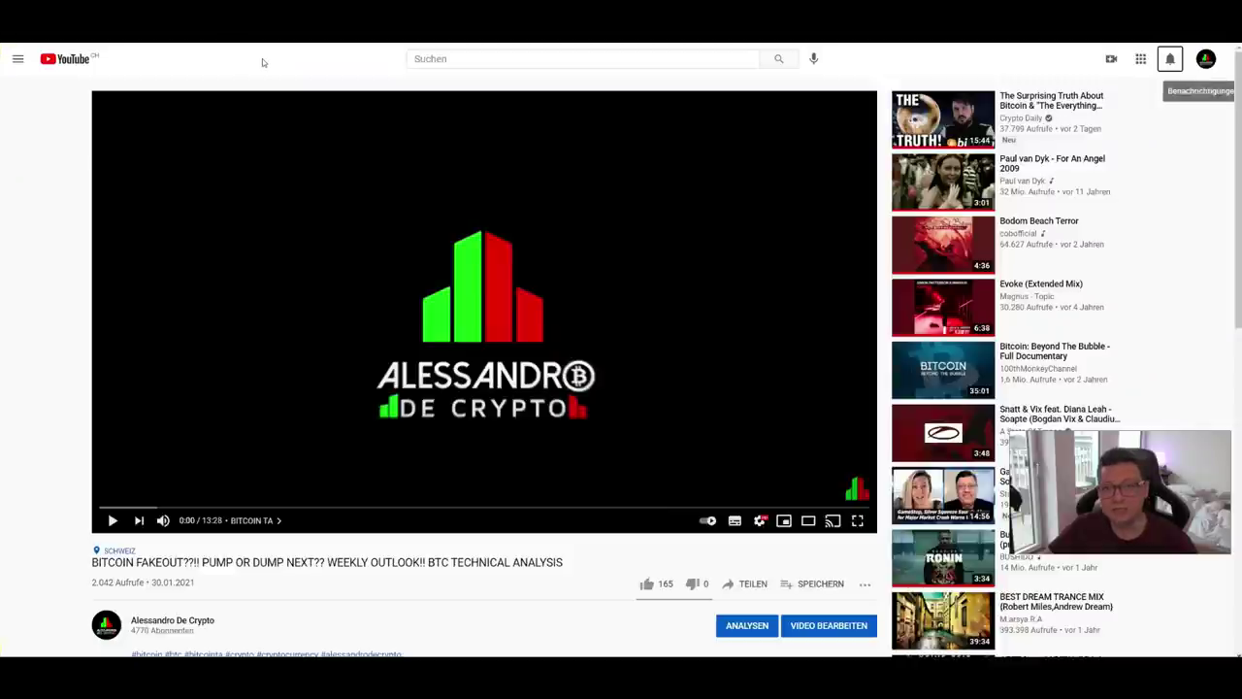
Step: On the YouTube video page, expand the full description and review its exchange bonus links, social channels and account offers
scroll(418, 372, "down", 4)
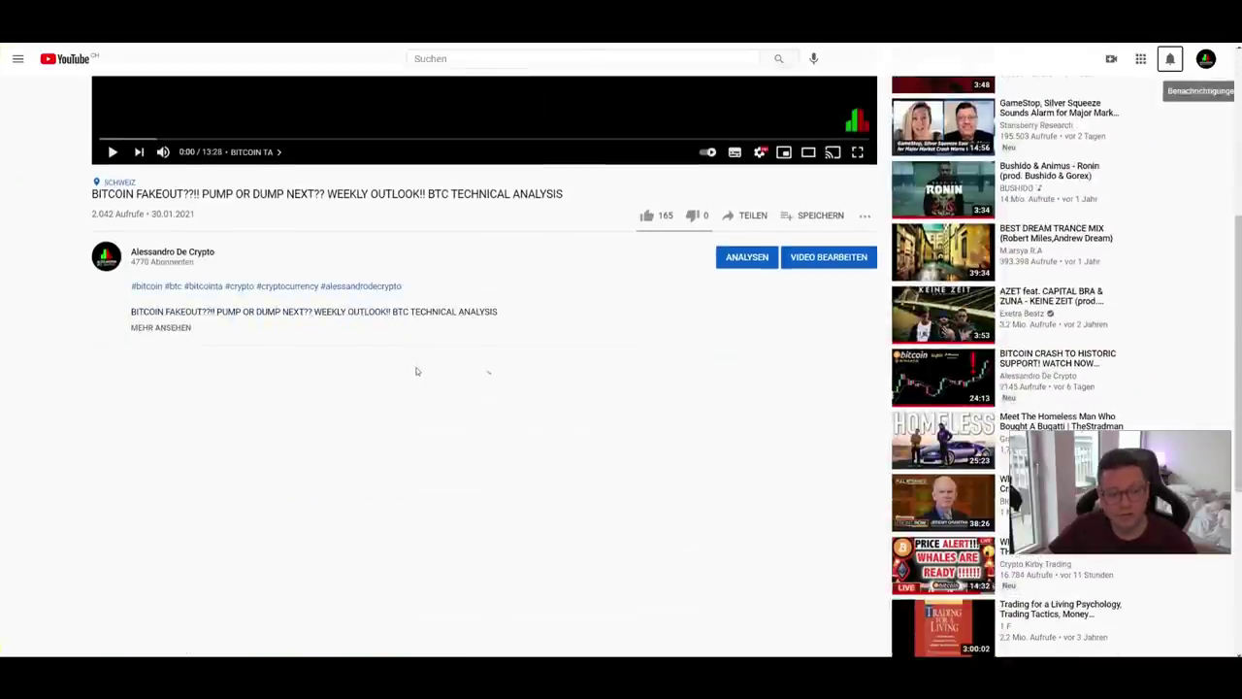
left_click(181, 330)
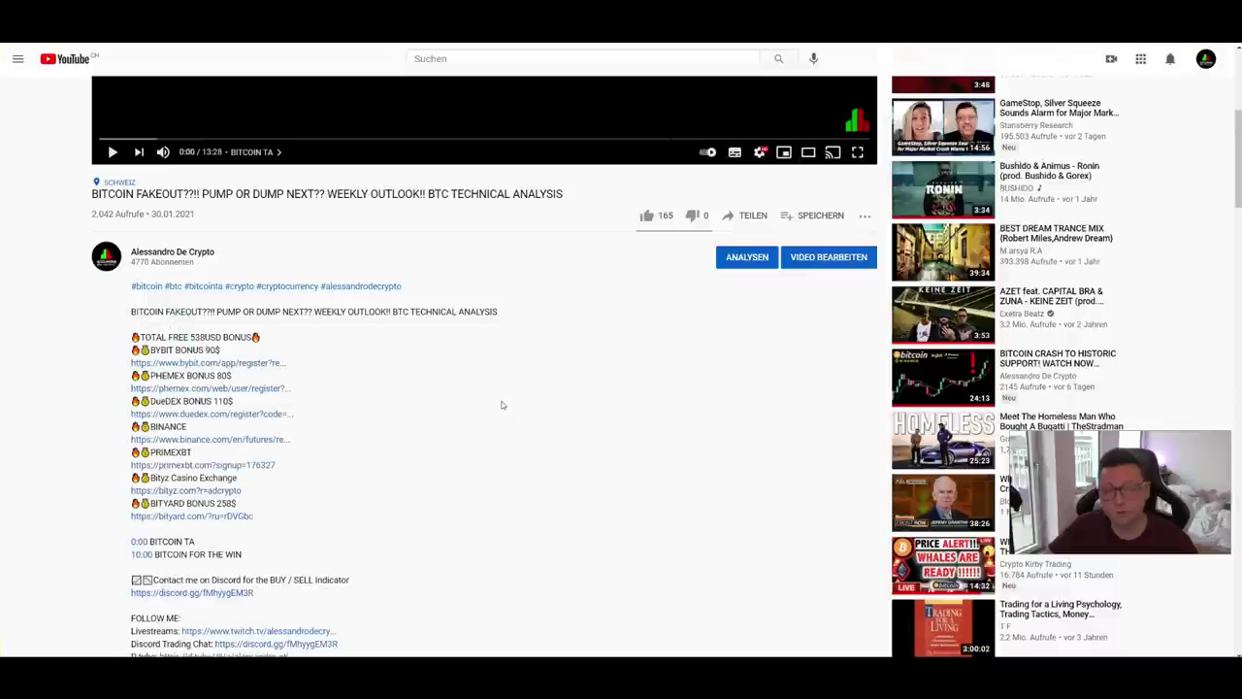
scroll(544, 427, "down", 3)
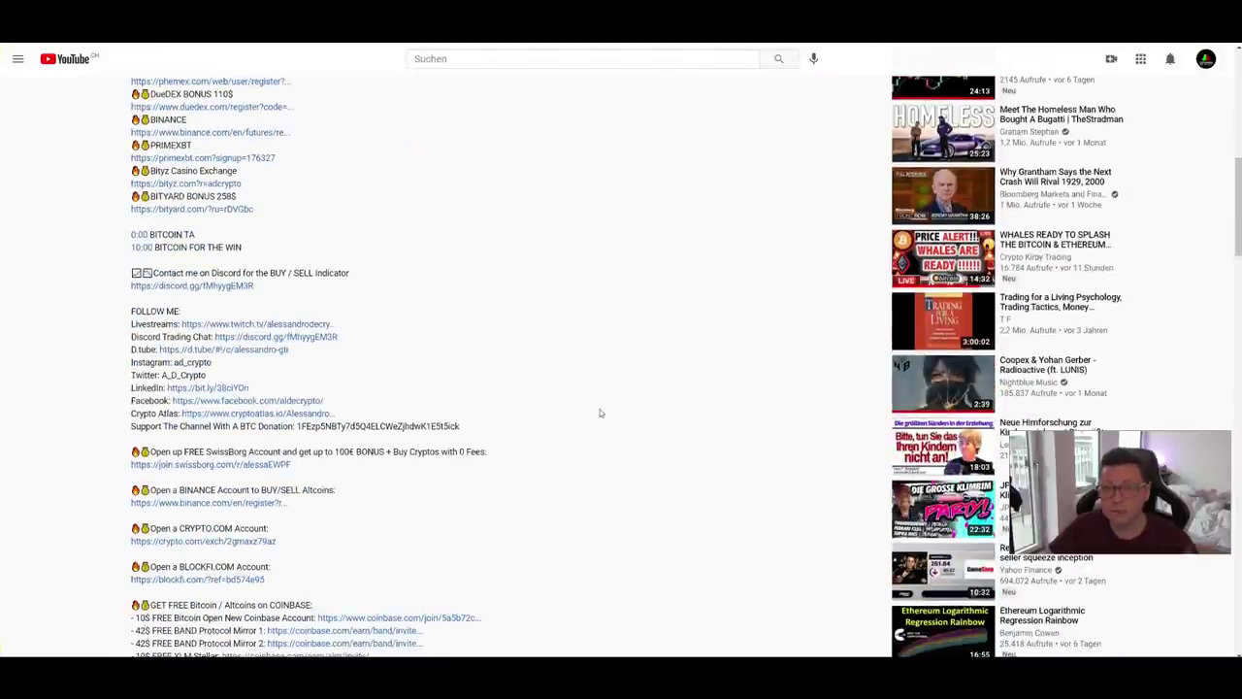
scroll(527, 422, "down", 2)
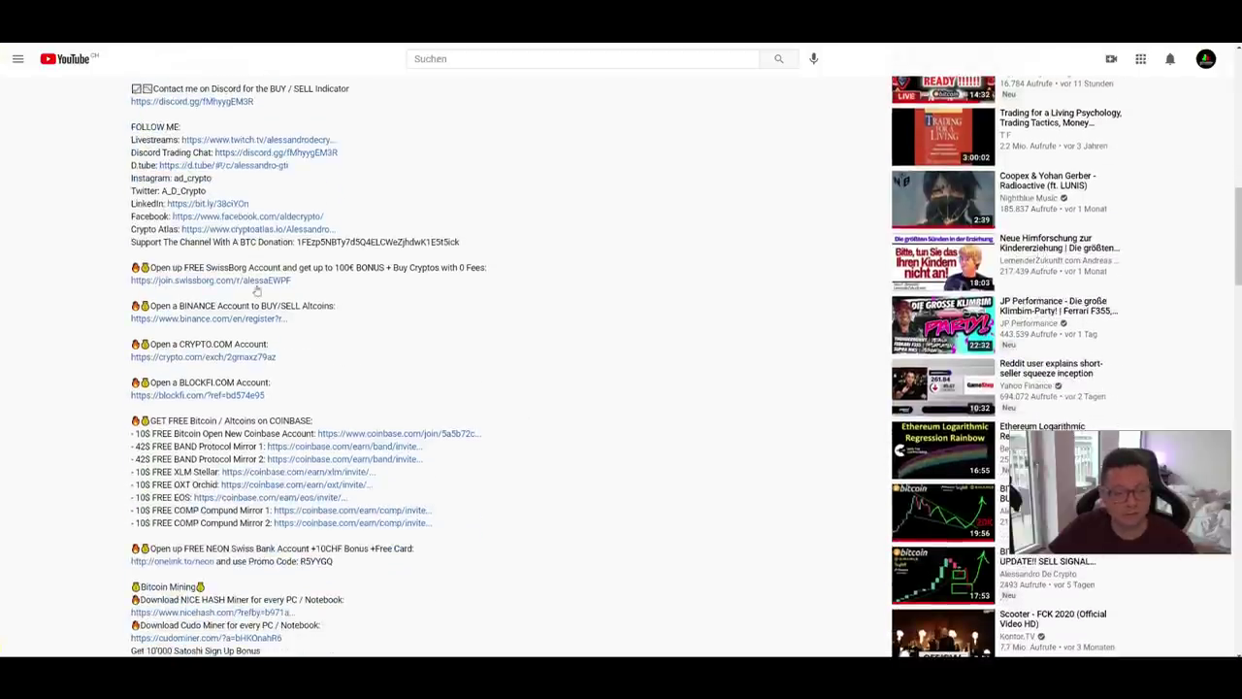
scroll(518, 363, "up", 5)
scroll(316, 445, "down", 1)
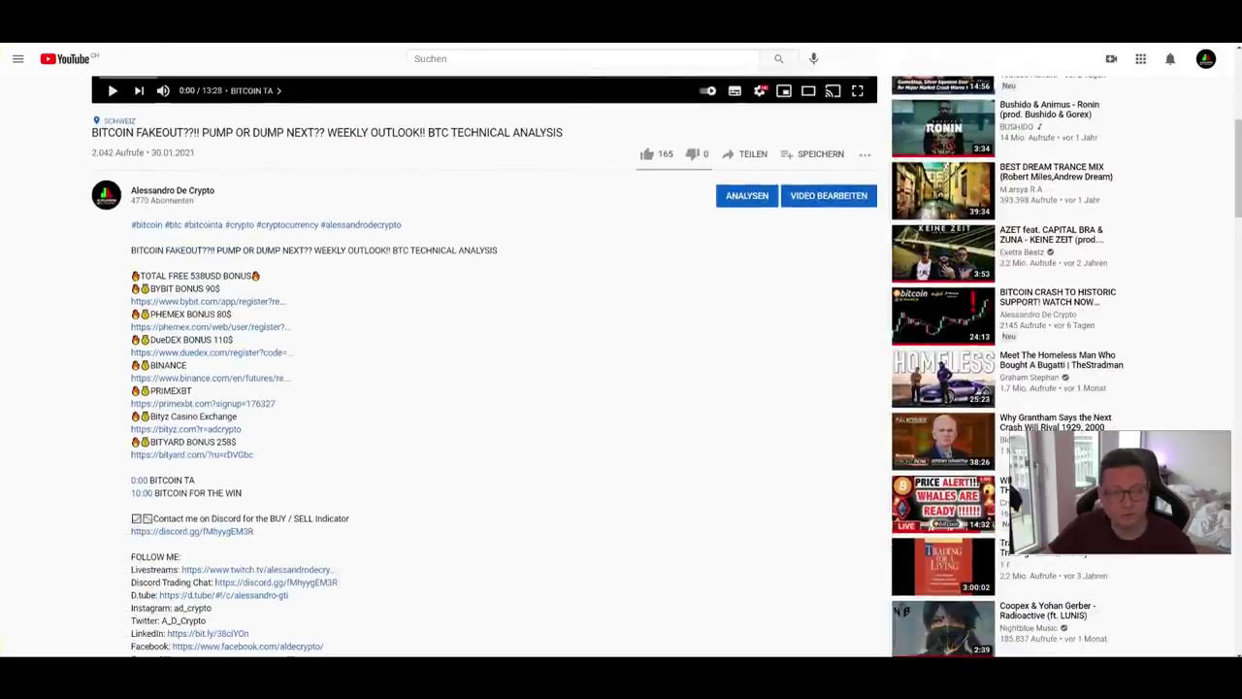
left_click_drag(131, 272, 328, 332)
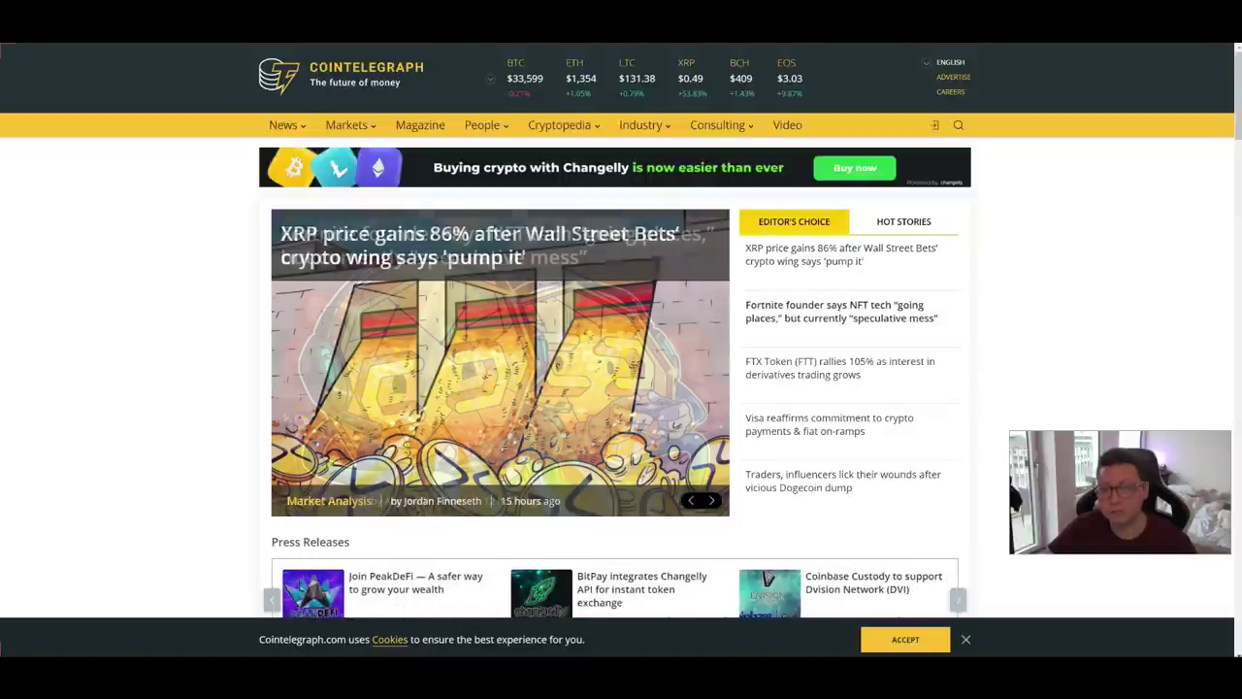
Step: Read the Editor's Choice headlines on the Cointelegraph home page
mouse_move(846, 262)
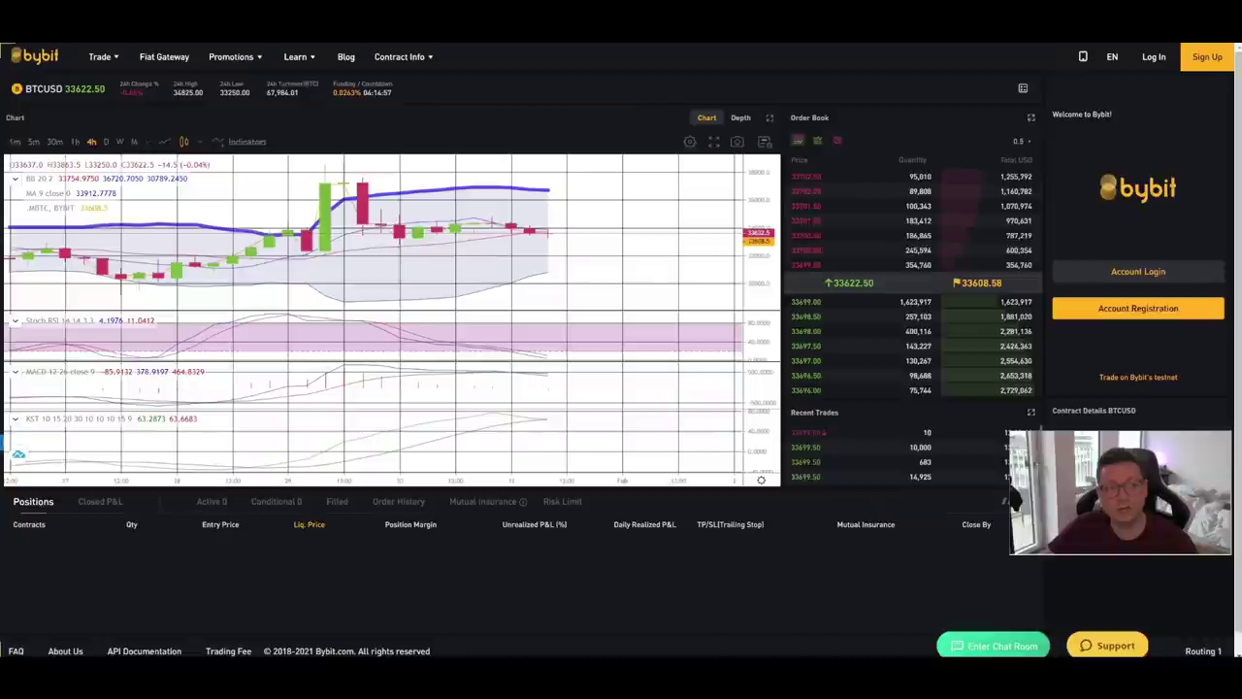
Step: Review the inverse perpetual and USDT perpetual trading pairs offered on the Bybit trading page
mouse_move(90, 61)
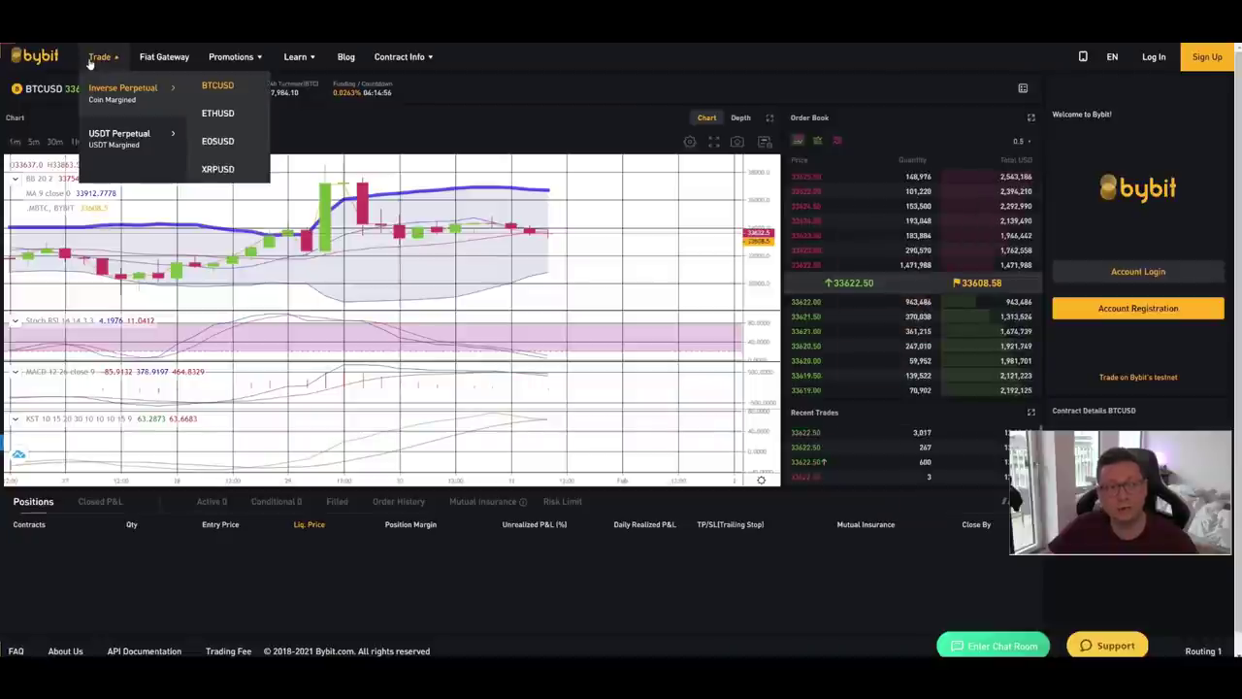
mouse_move(155, 136)
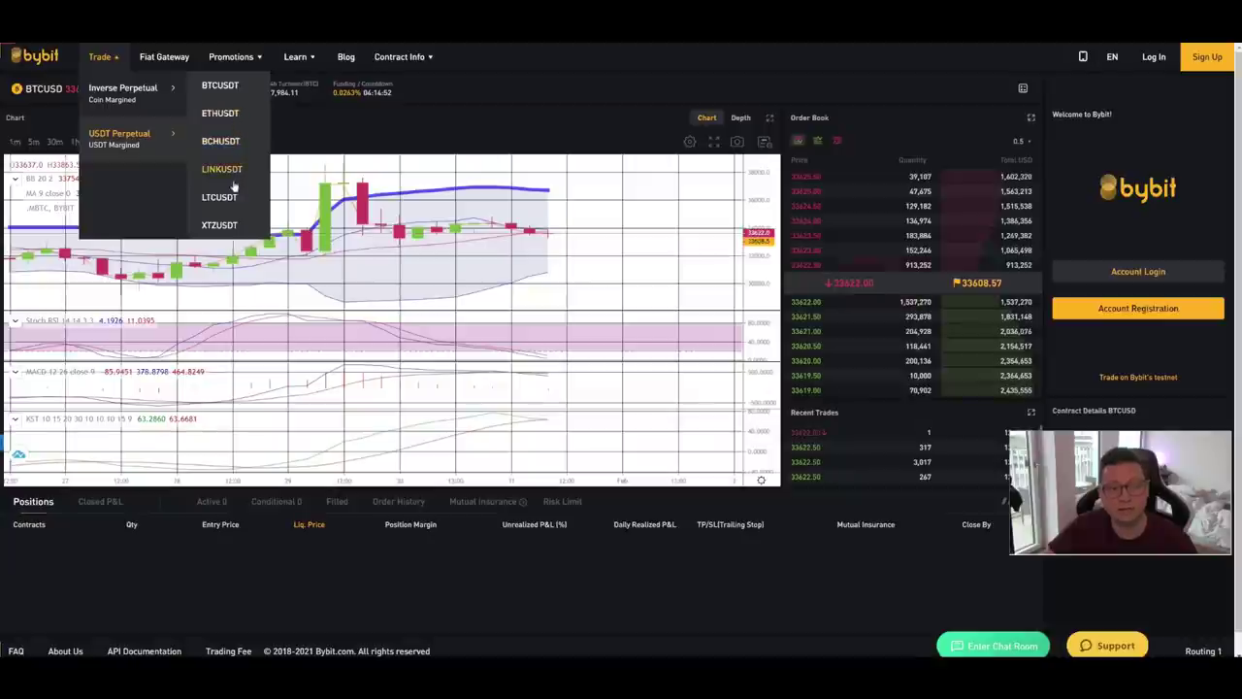
mouse_move(144, 100)
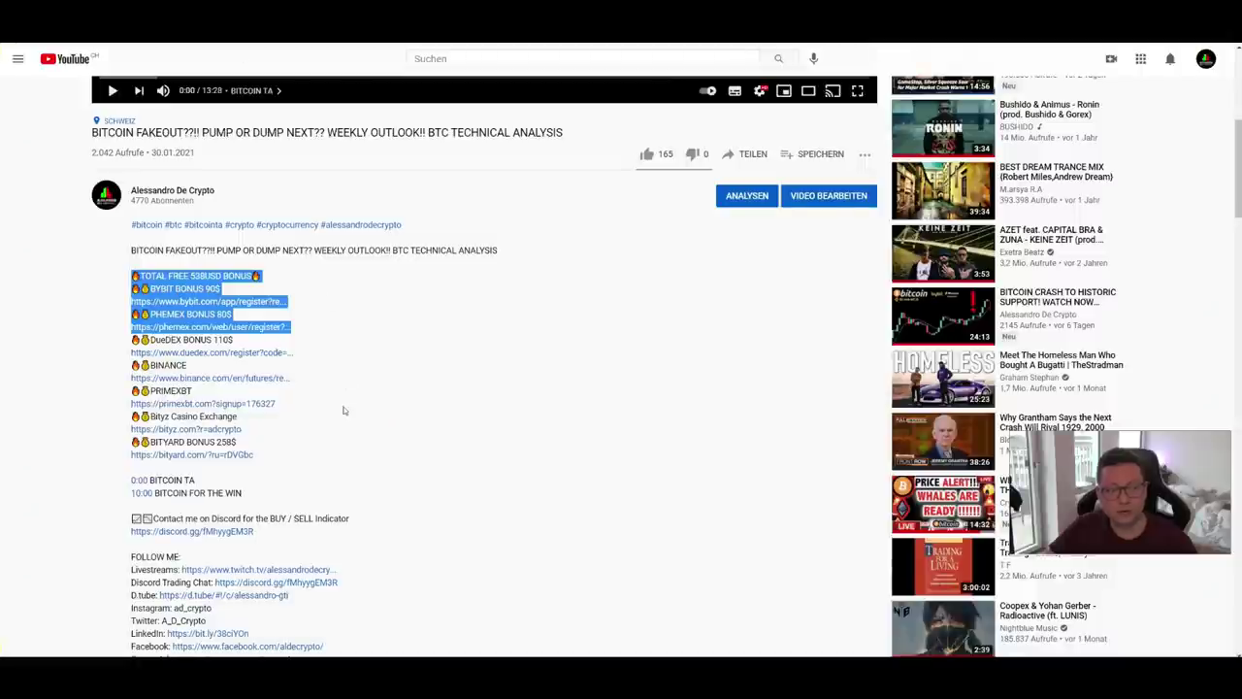
Step: Highlight the Discord Trading Chat line in the YouTube video description and briefly show the Crystal Ball Indicator stream in its Discord pop-out window
scroll(343, 410, "down", 3)
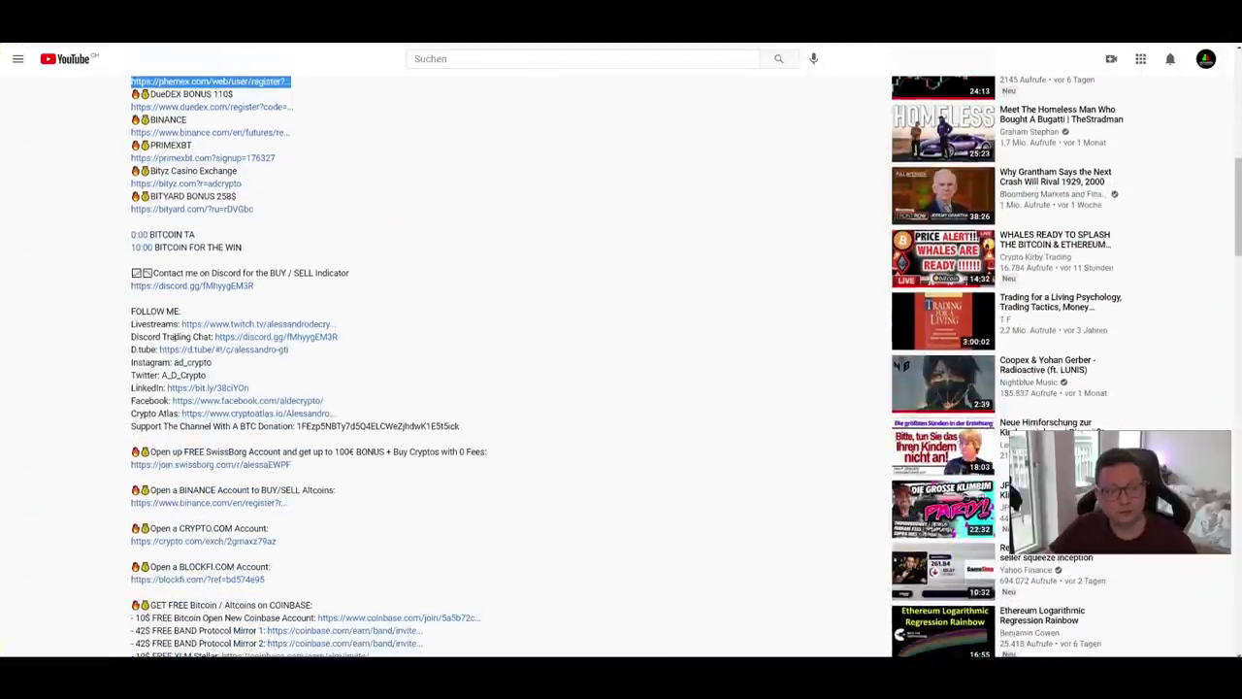
left_click_drag(127, 336, 353, 345)
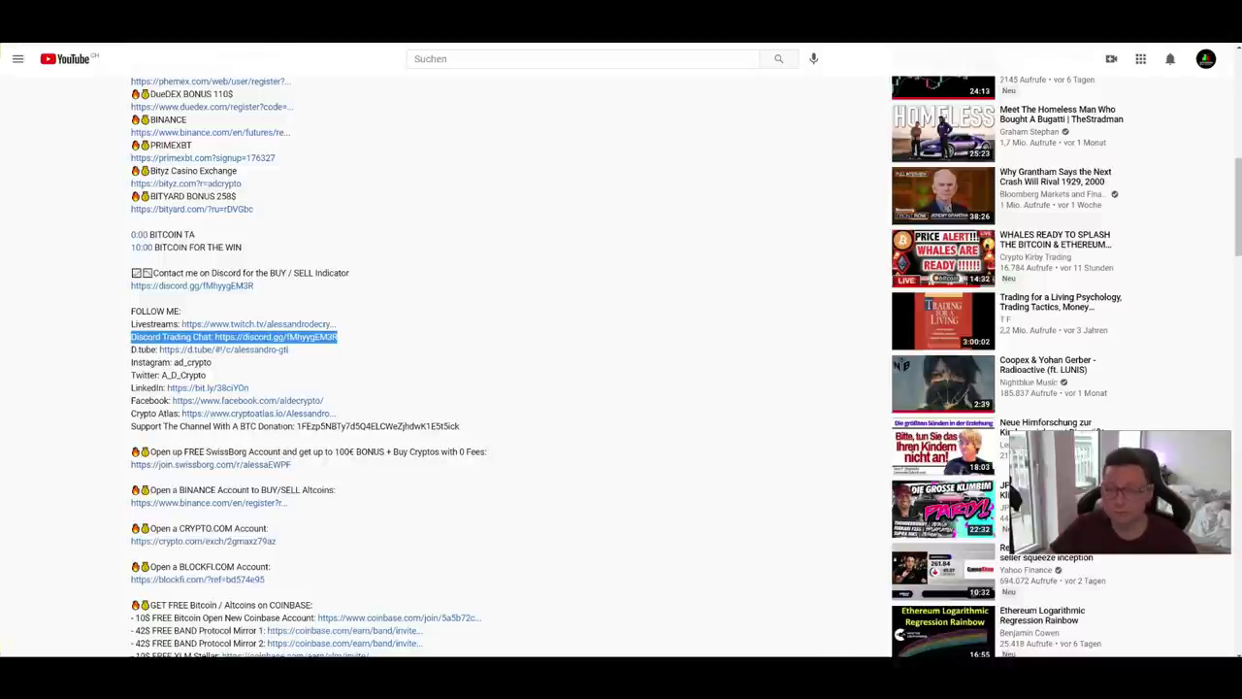
key("alt+Tab")
left_click_drag(481, 81, 541, 149)
mouse_move(648, 359)
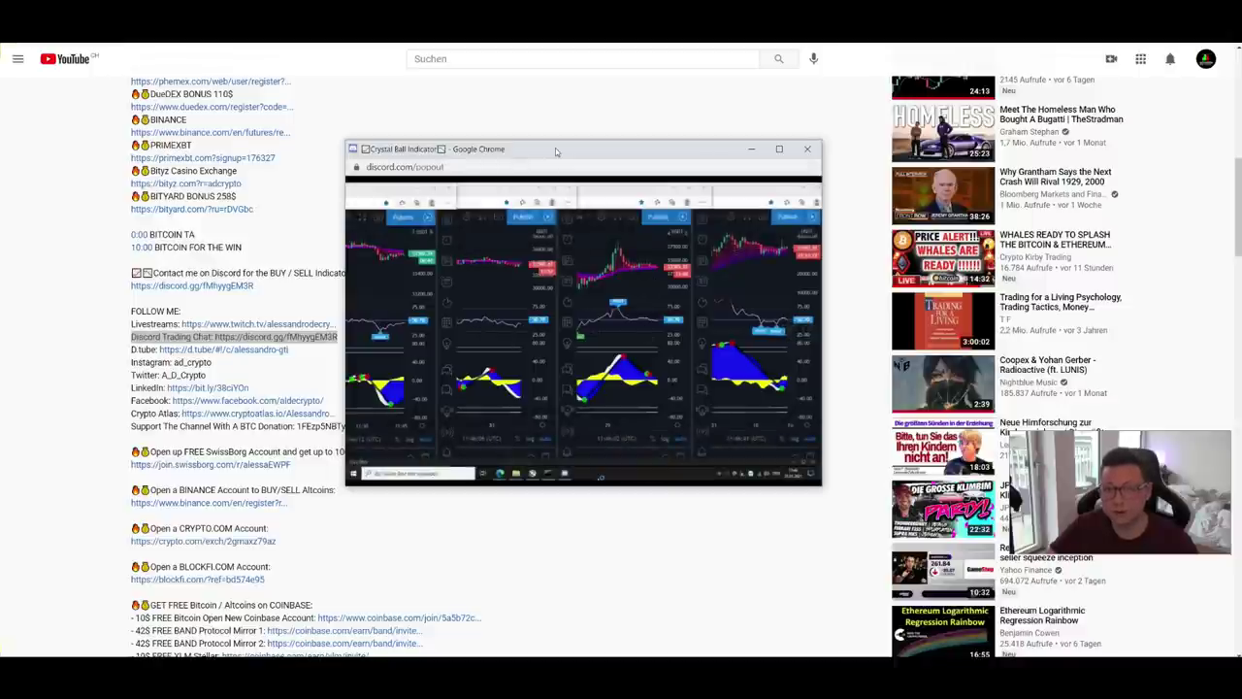
left_click_drag(555, 148, 1241, 112)
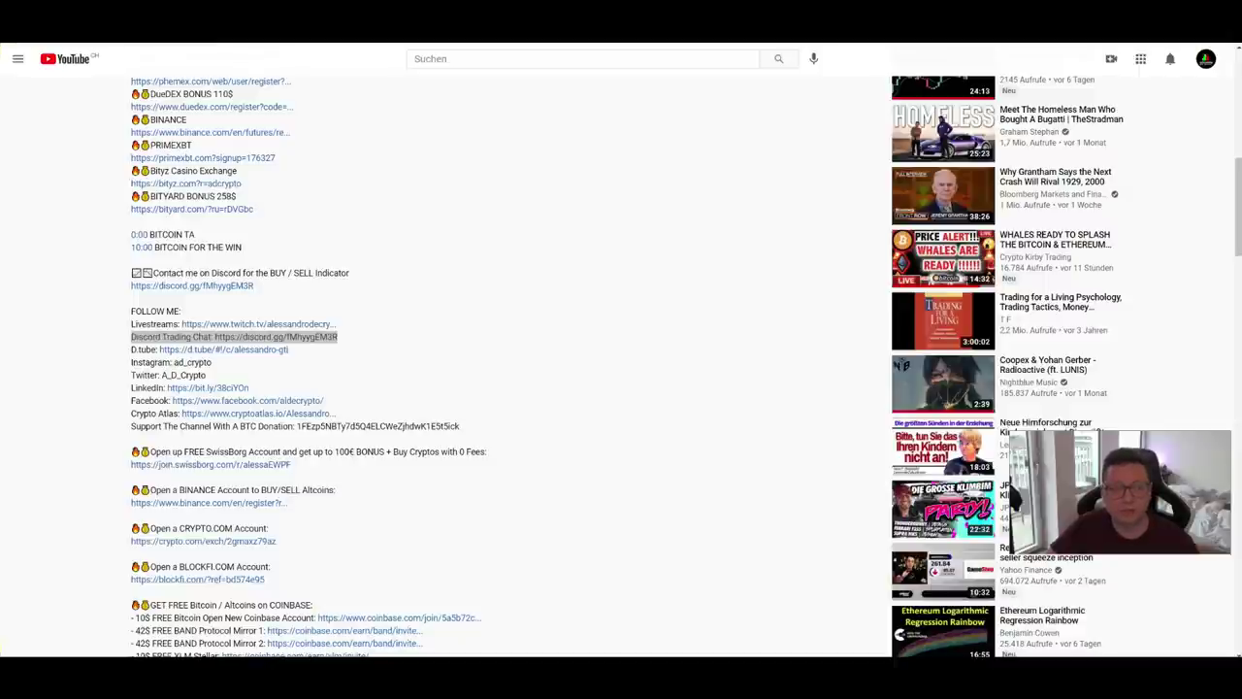
scroll(419, 281, "up", 15)
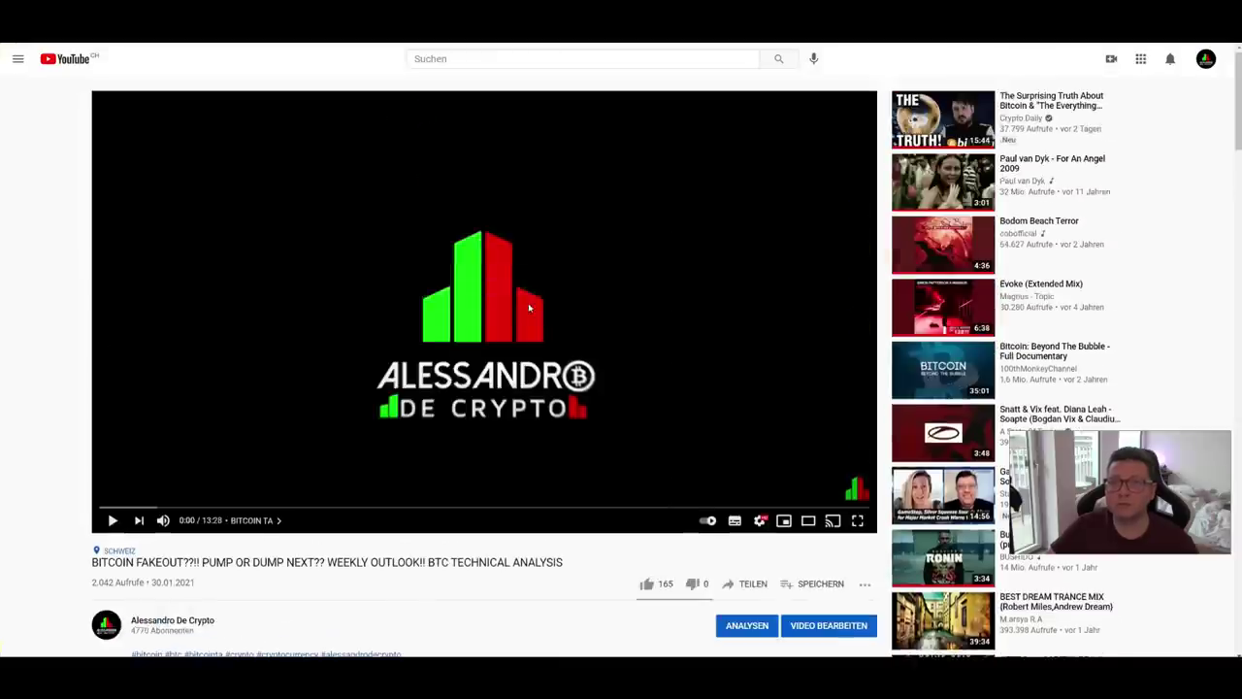